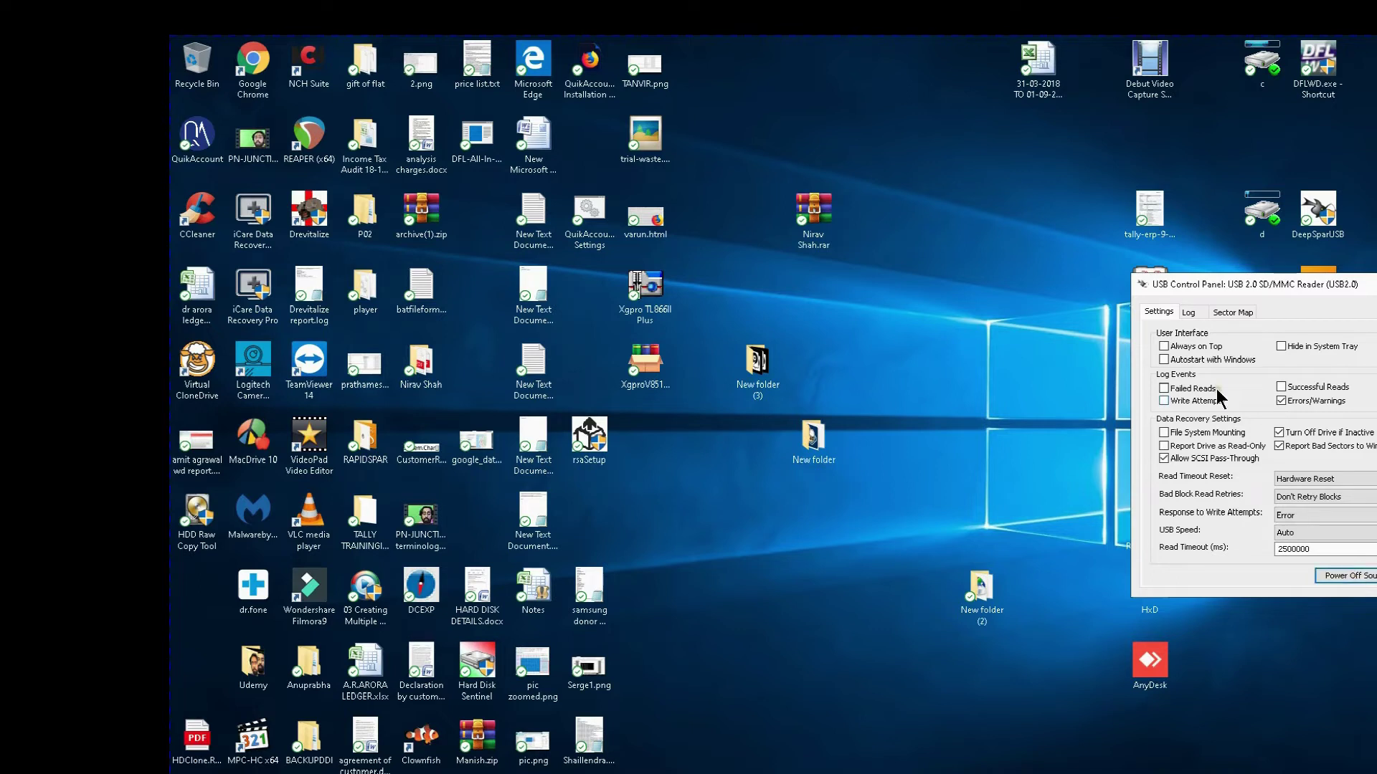
Review the reader's log and Read Timeout setting, then watch the sector map reach 56% read.
click(1188, 314)
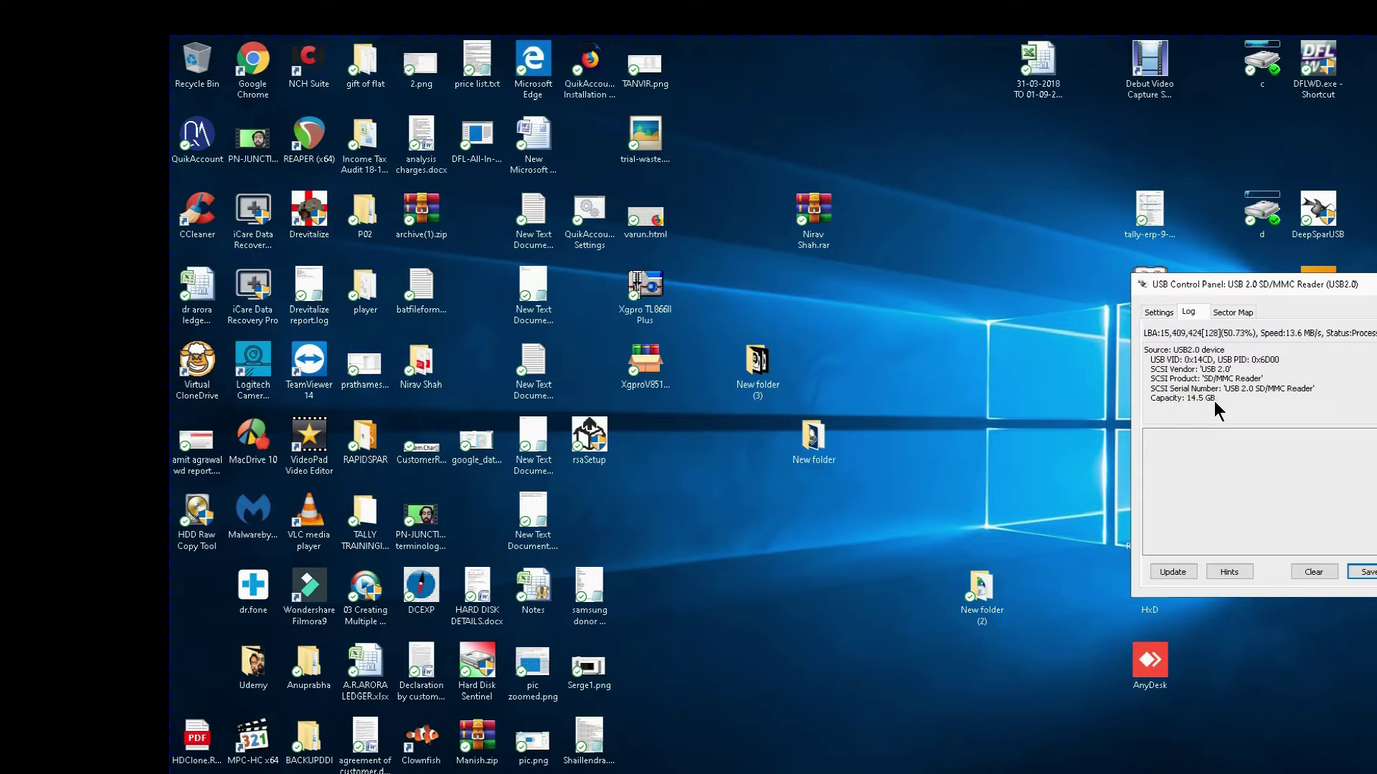
click(1160, 313)
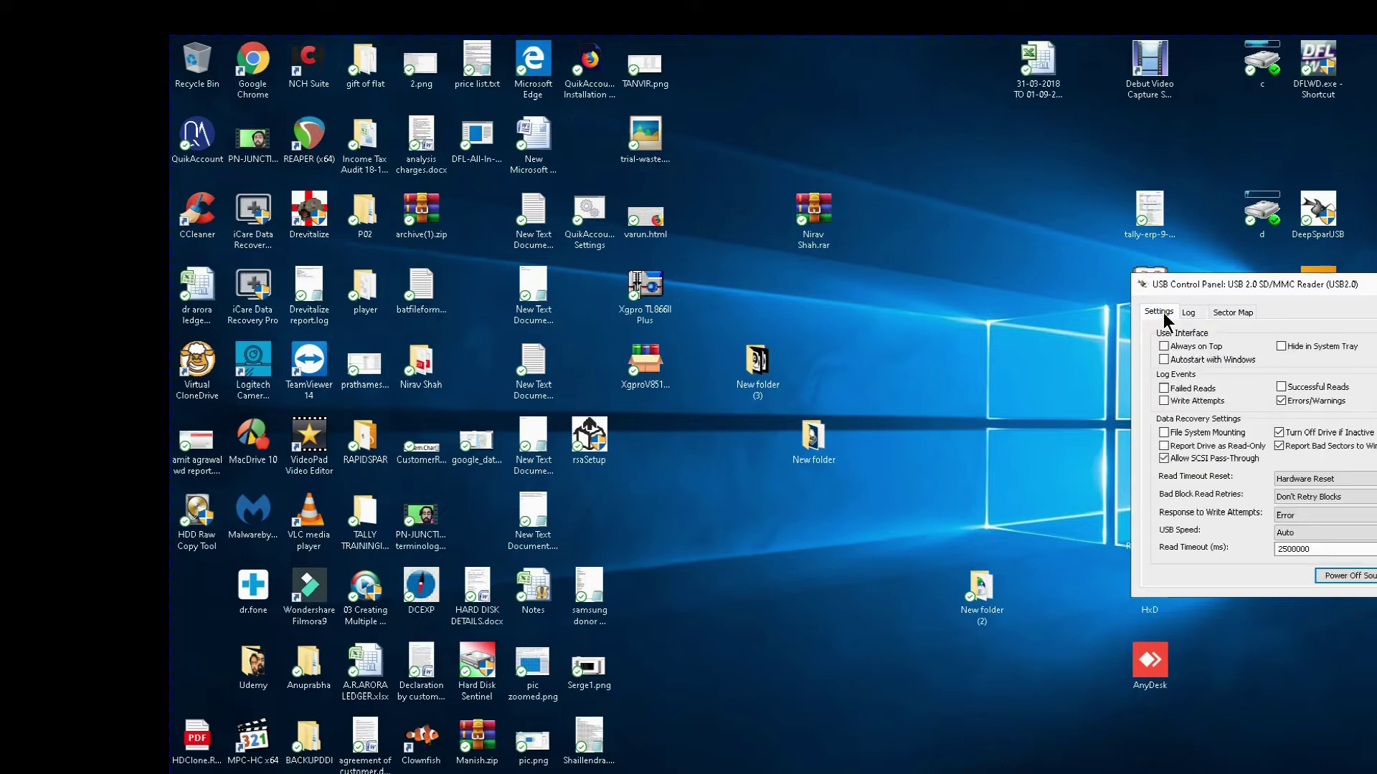
click(1291, 550)
click(1188, 312)
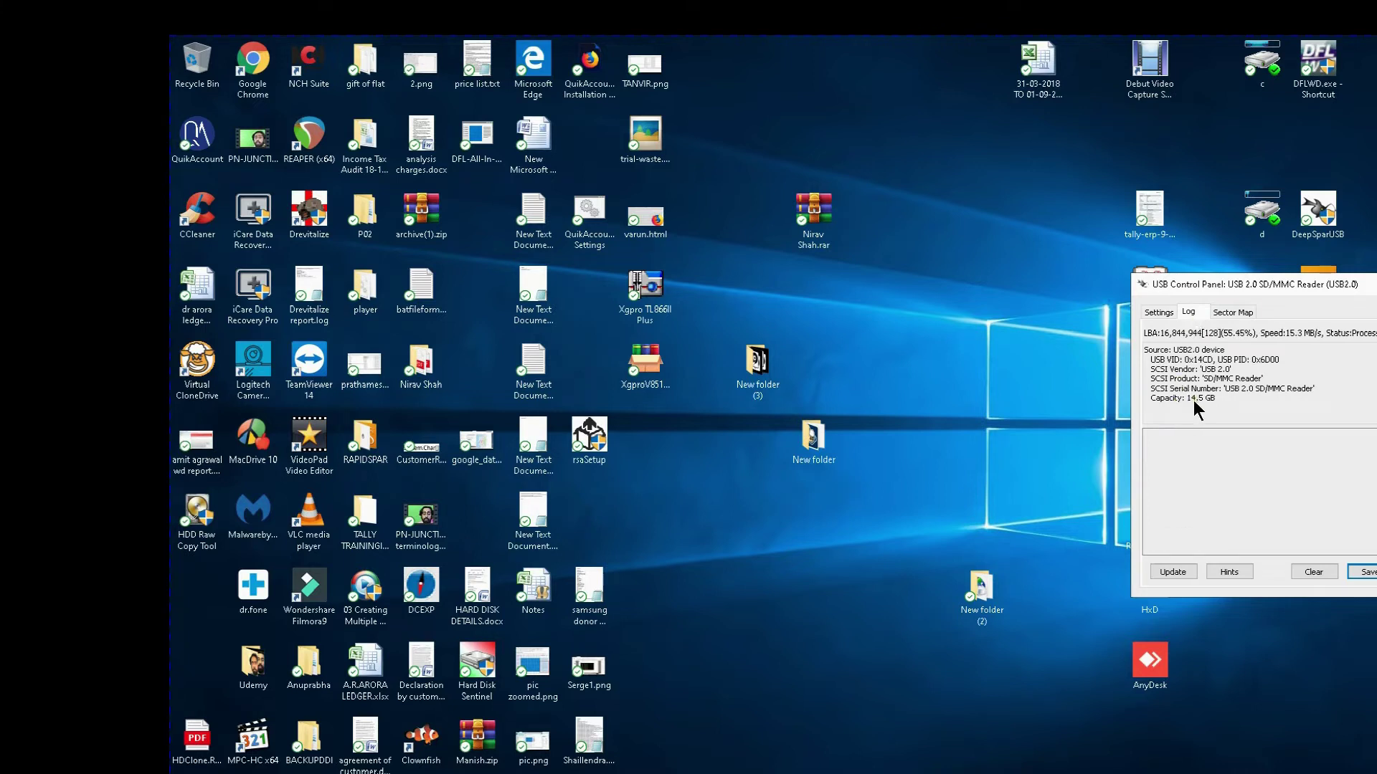
click(1233, 313)
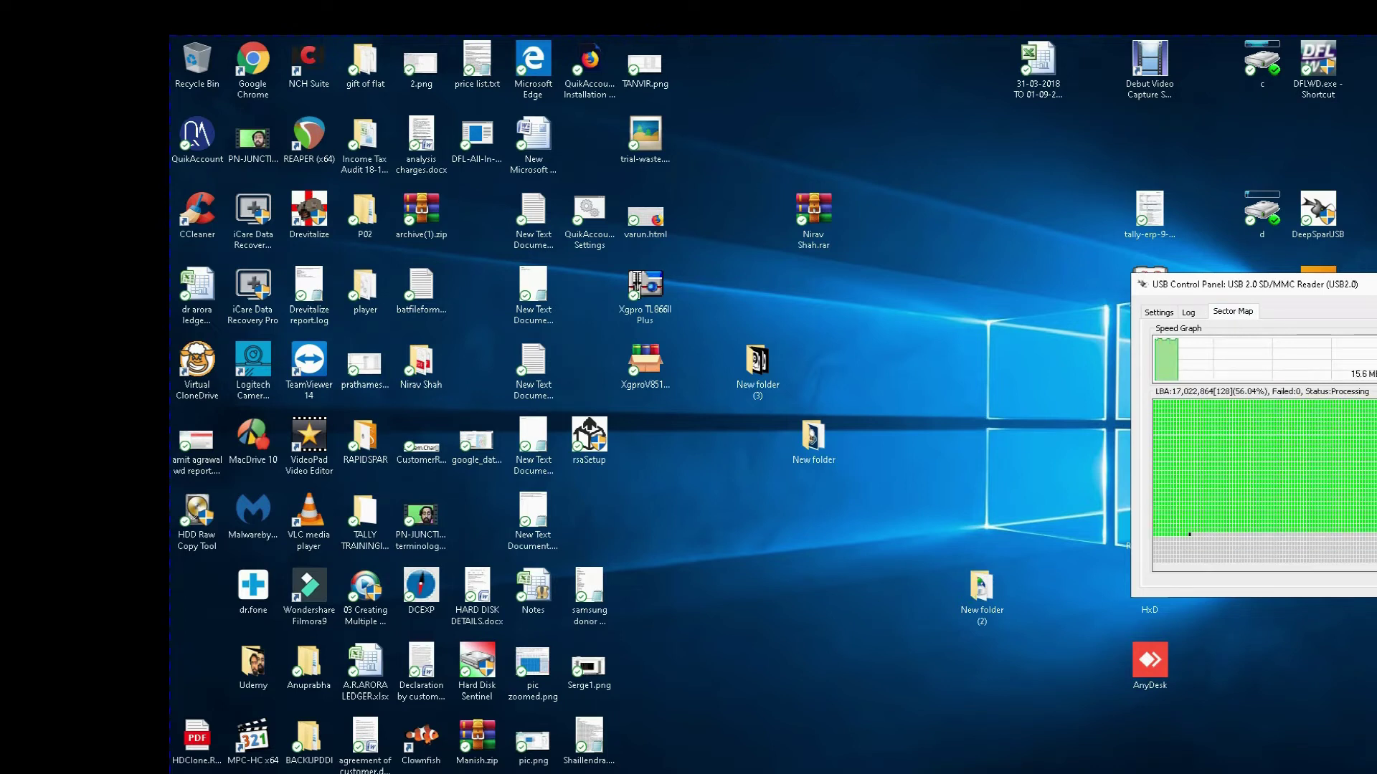
Stop R-Studio's scan of the USB SD/MMC reader, confirming Yes, and minimize R-Studio.
click(657, 717)
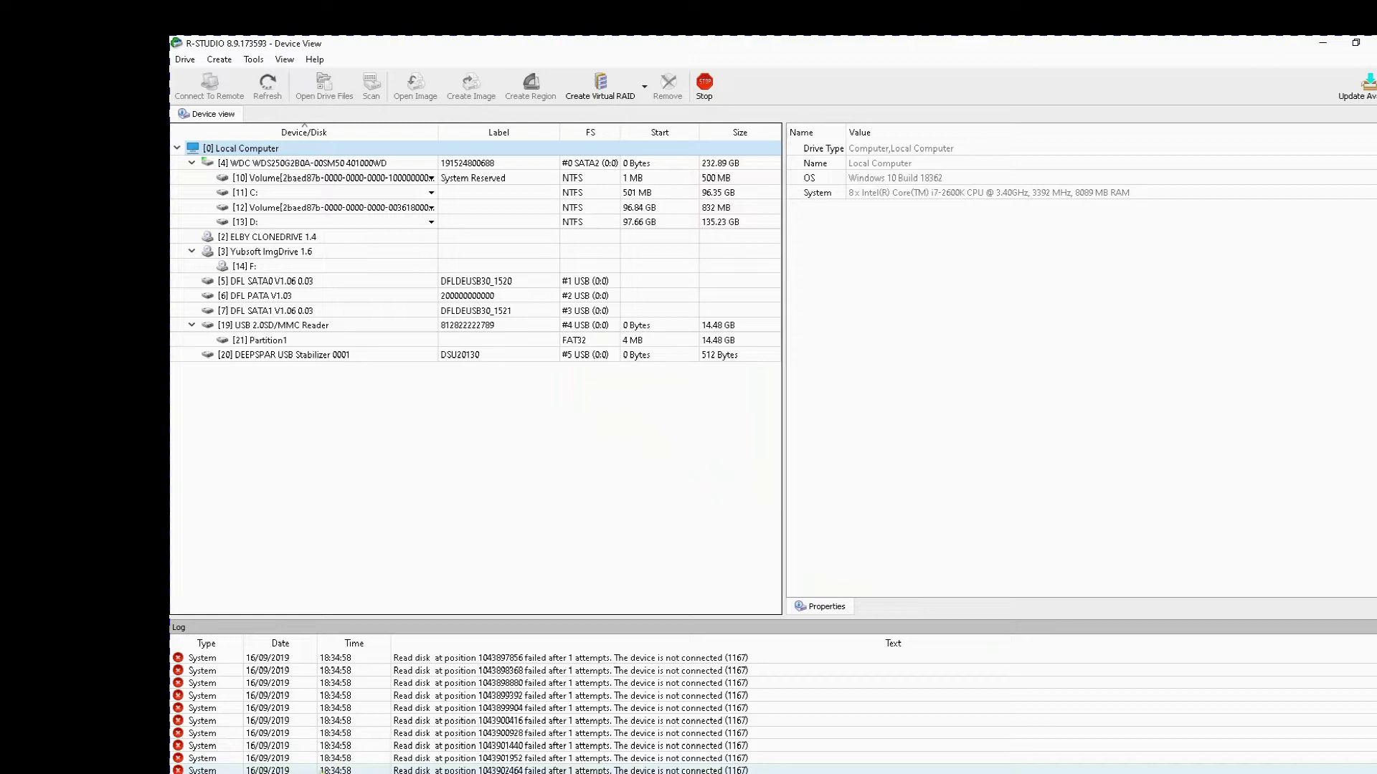
click(704, 84)
click(798, 446)
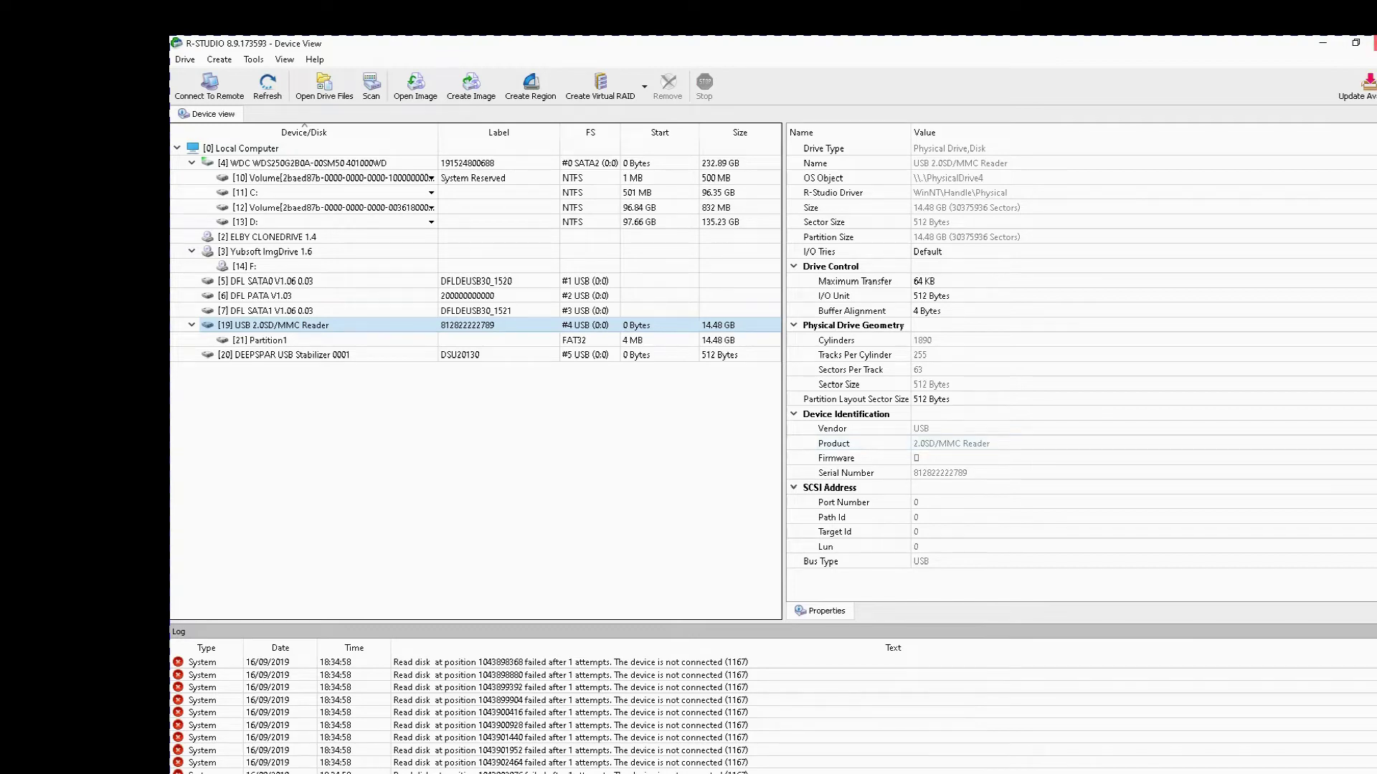
click(1323, 43)
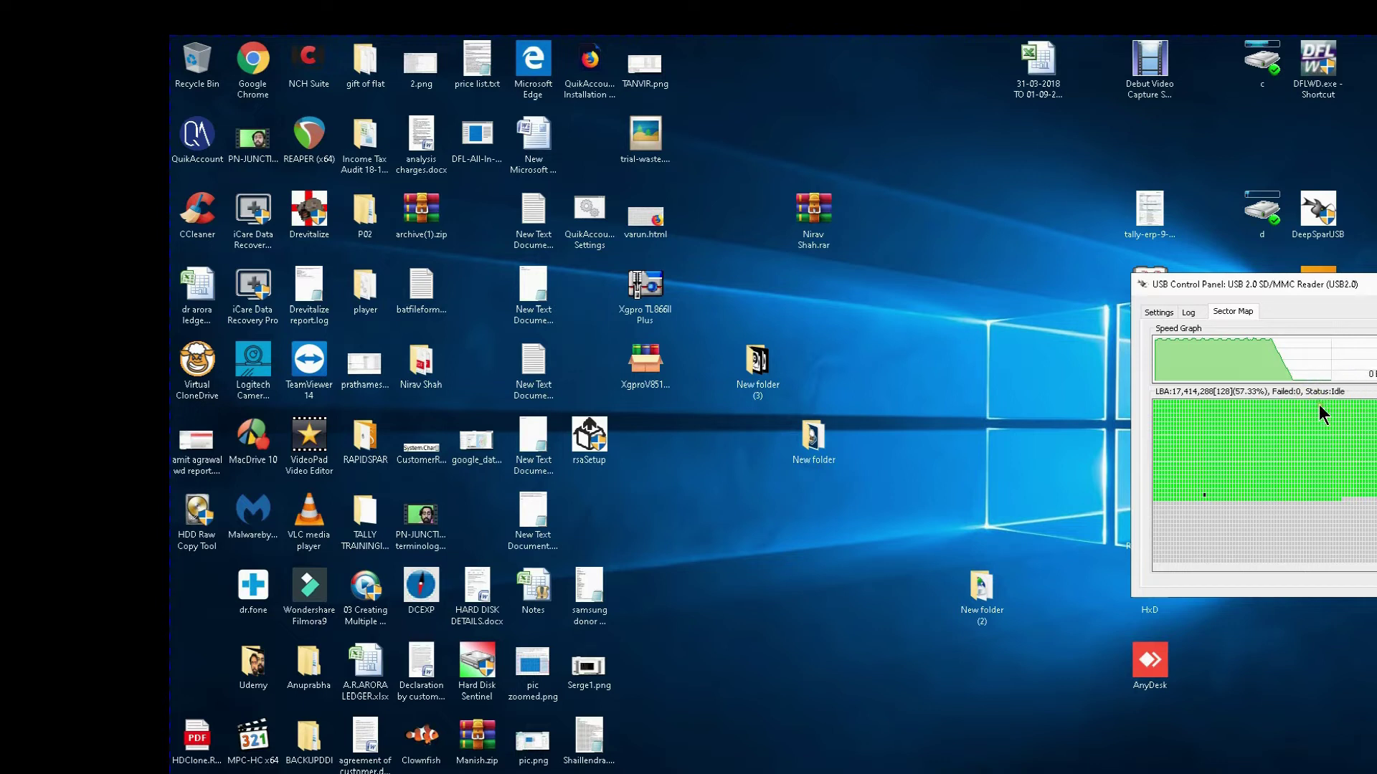
Check the stabilizer log, return to Settings, and drag the control panel to the desktop centre.
click(1190, 313)
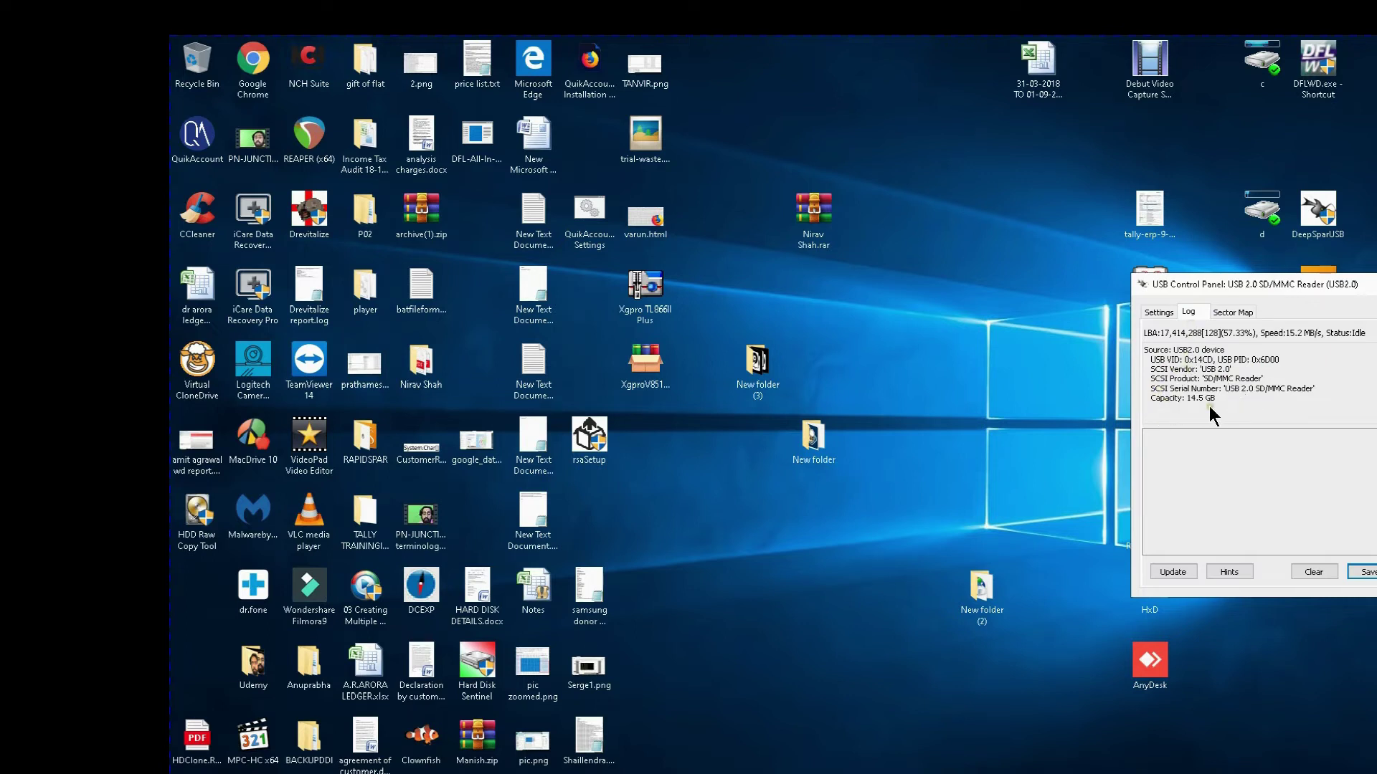
click(1158, 312)
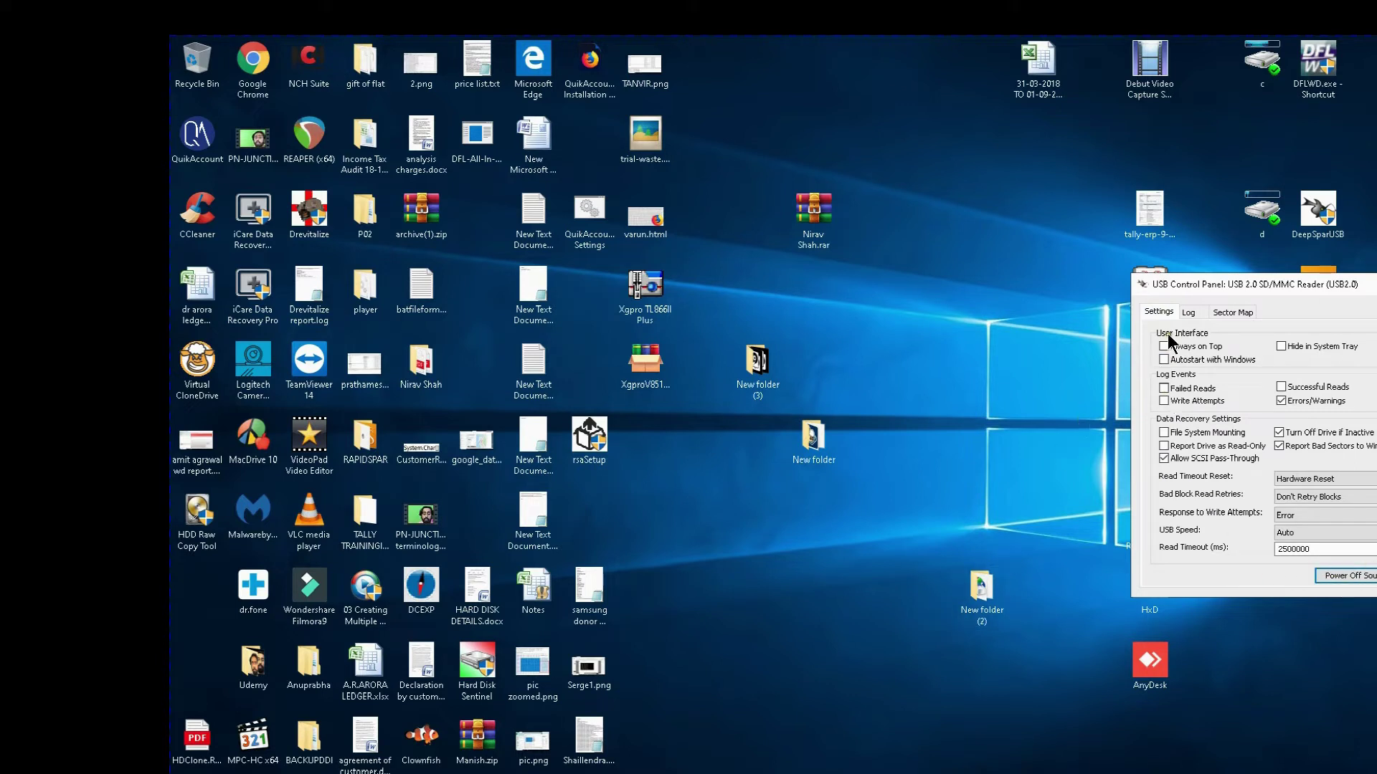
drag(1249, 289, 812, 68)
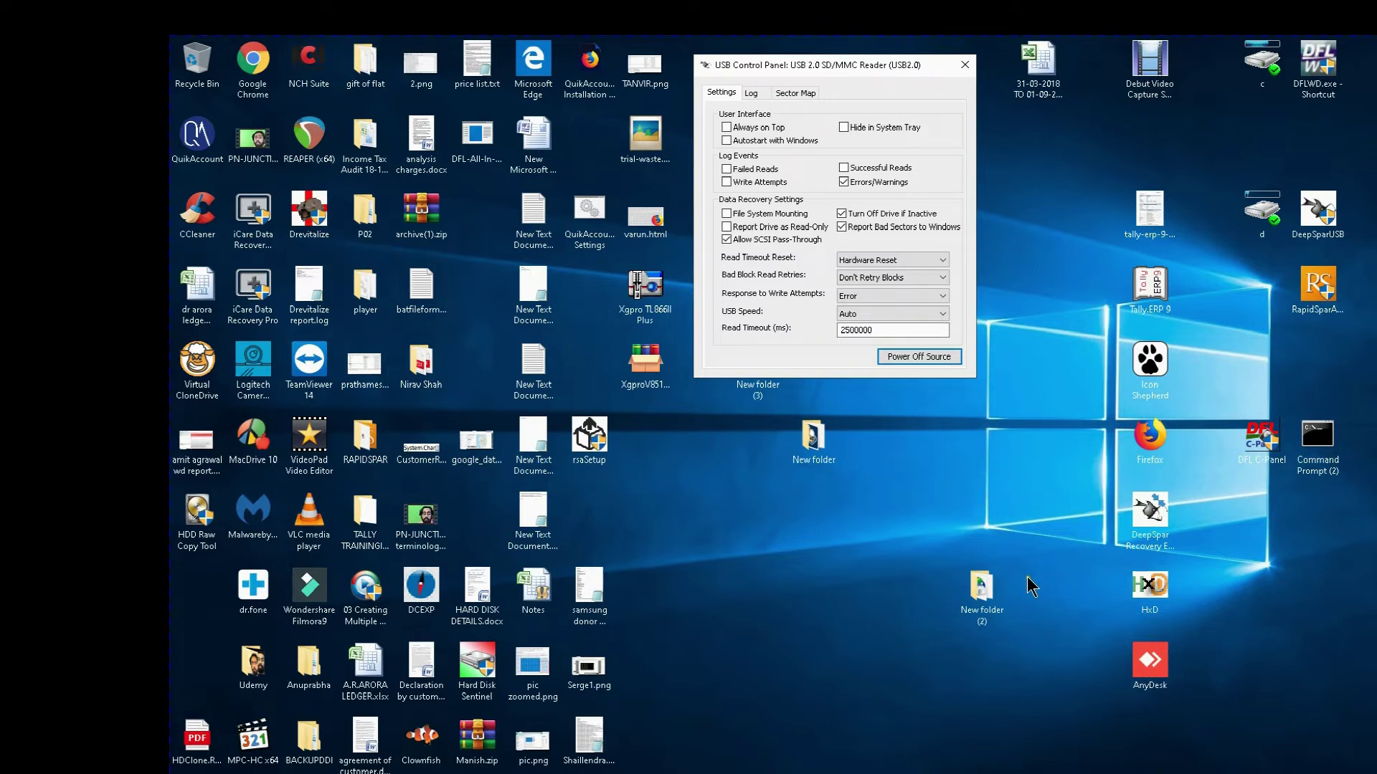
Launch RStudio64 from New folder (2) and minimize Explorer to reveal R-Studio's Device View.
double_click(981, 589)
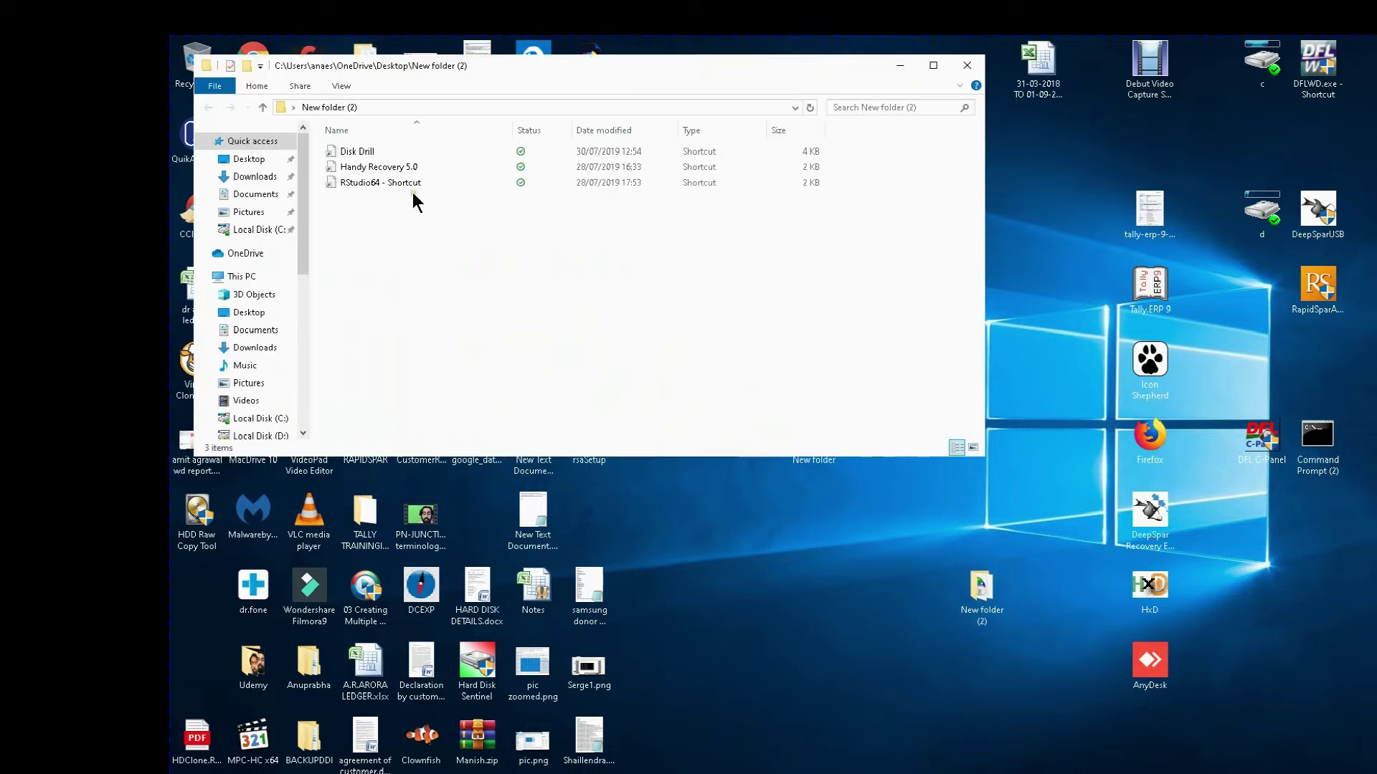
double_click(403, 185)
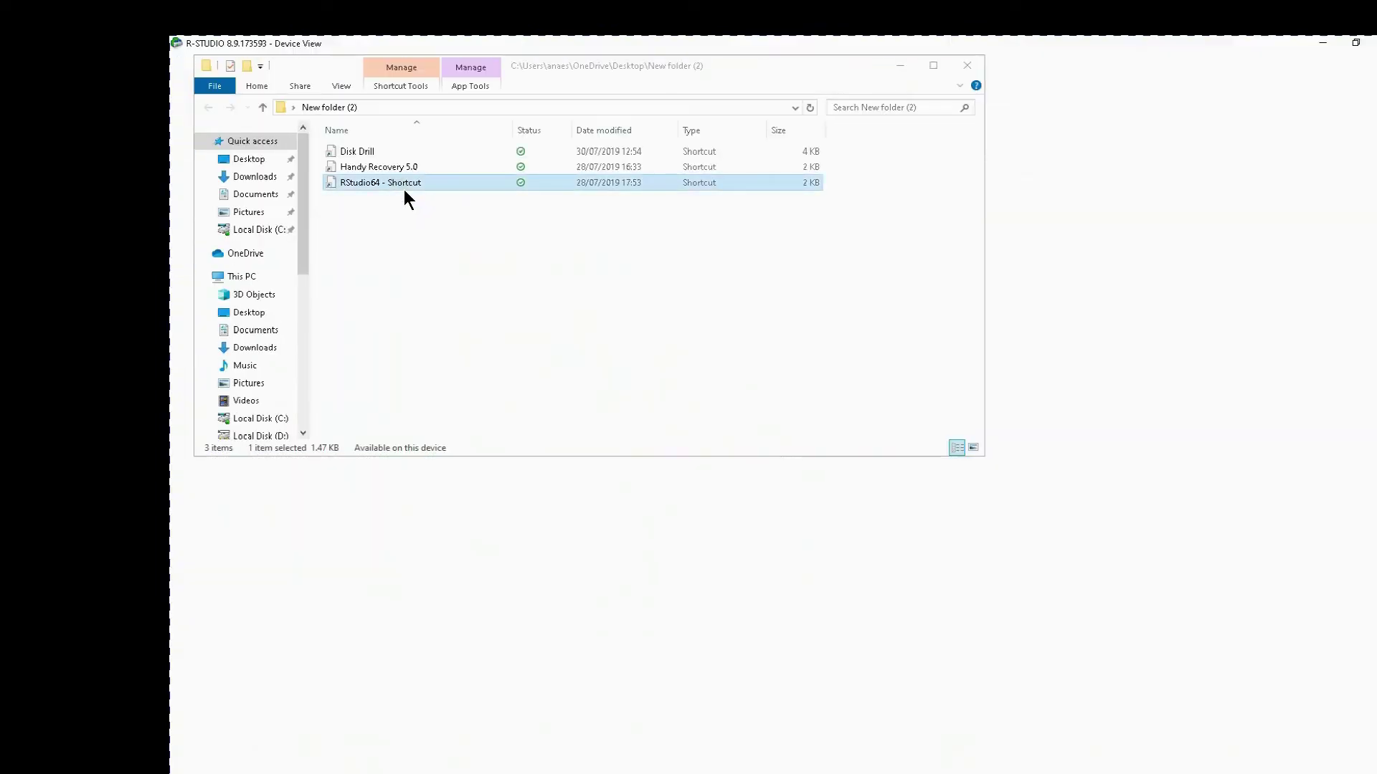
click(898, 65)
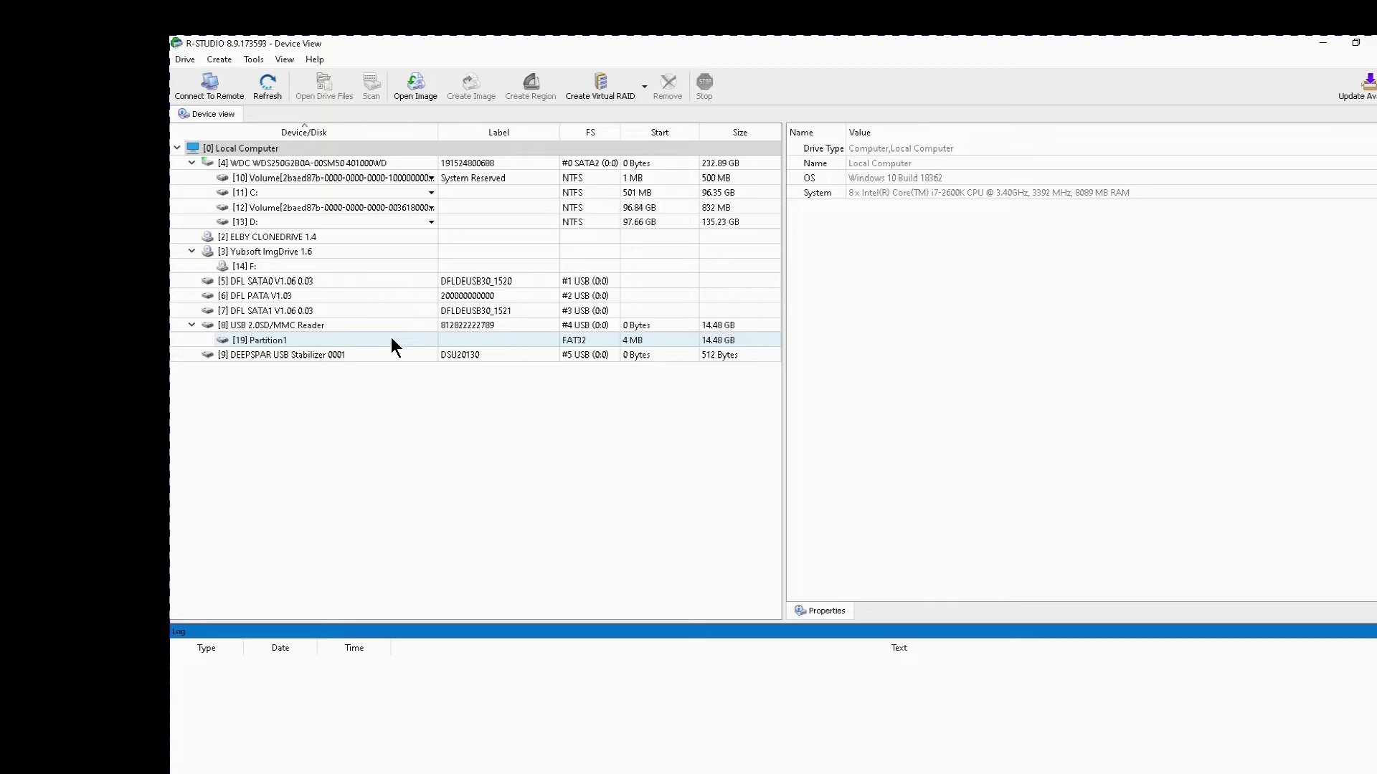
Start a Detailed scan of the 14.48 GB FAT32 Partition1 via its Scan... option.
click(391, 340)
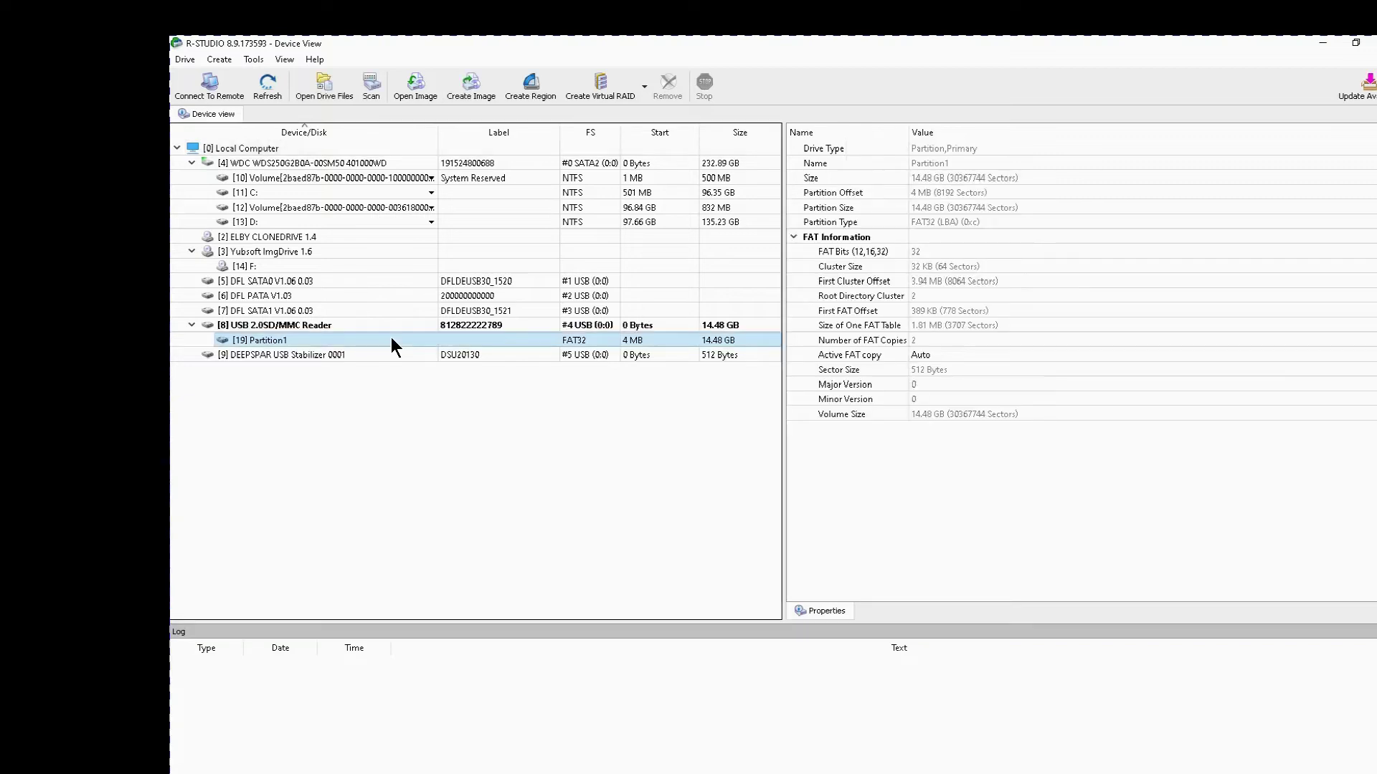
right_click(391, 340)
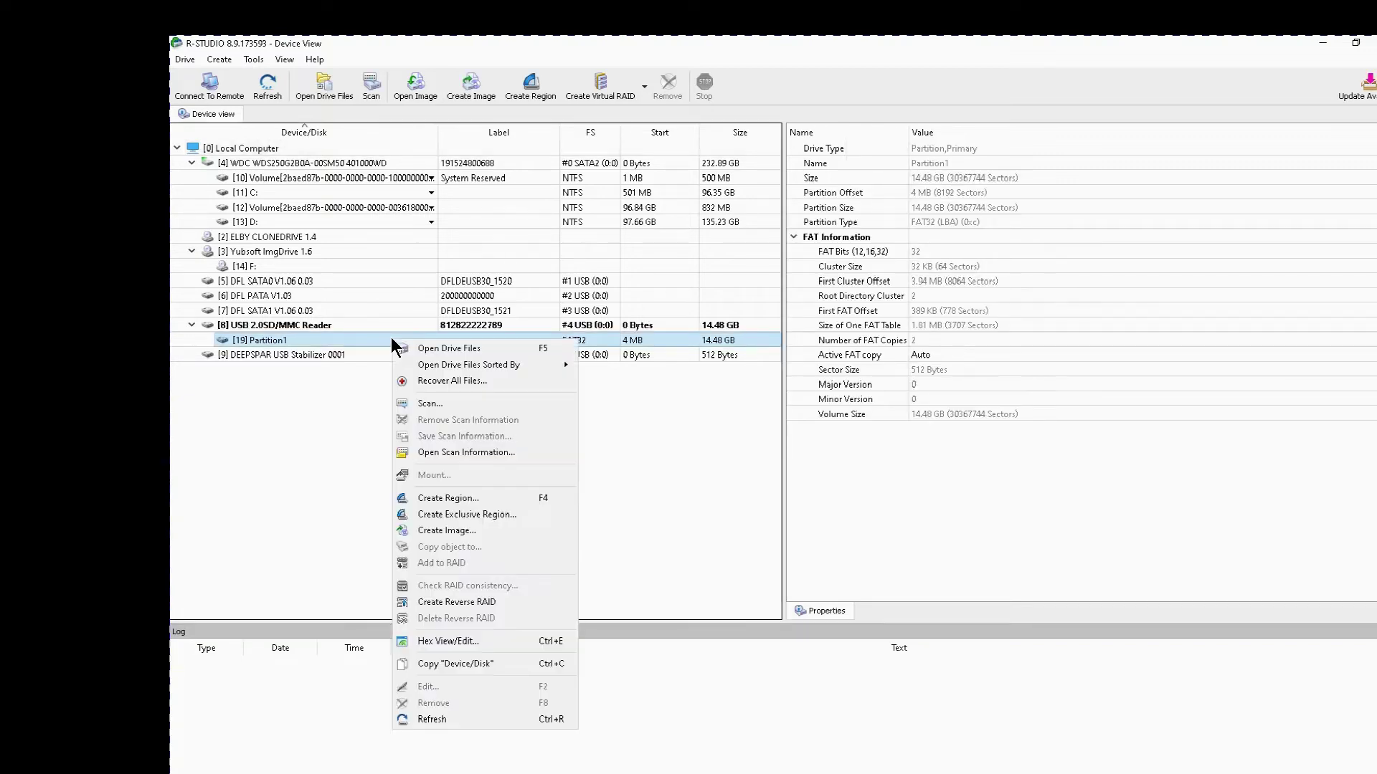
click(415, 402)
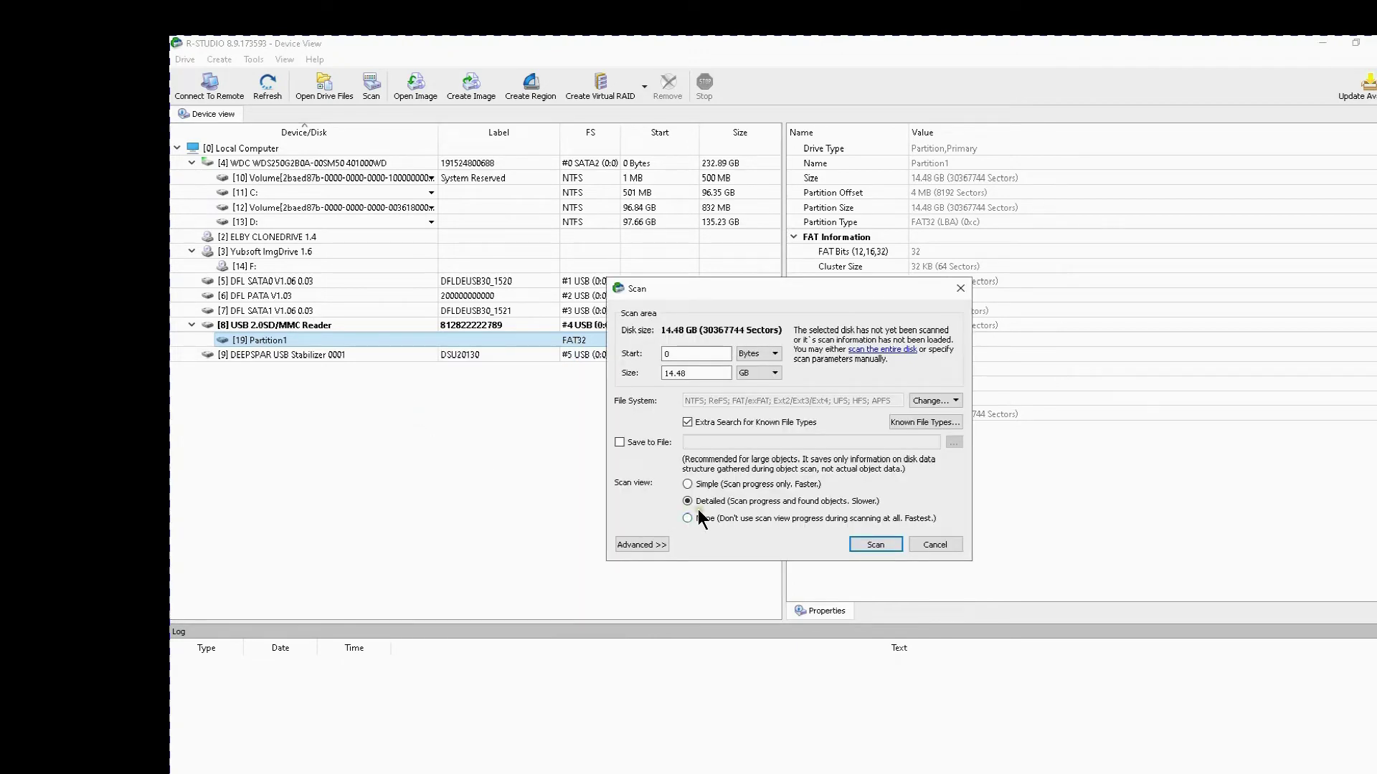
click(874, 544)
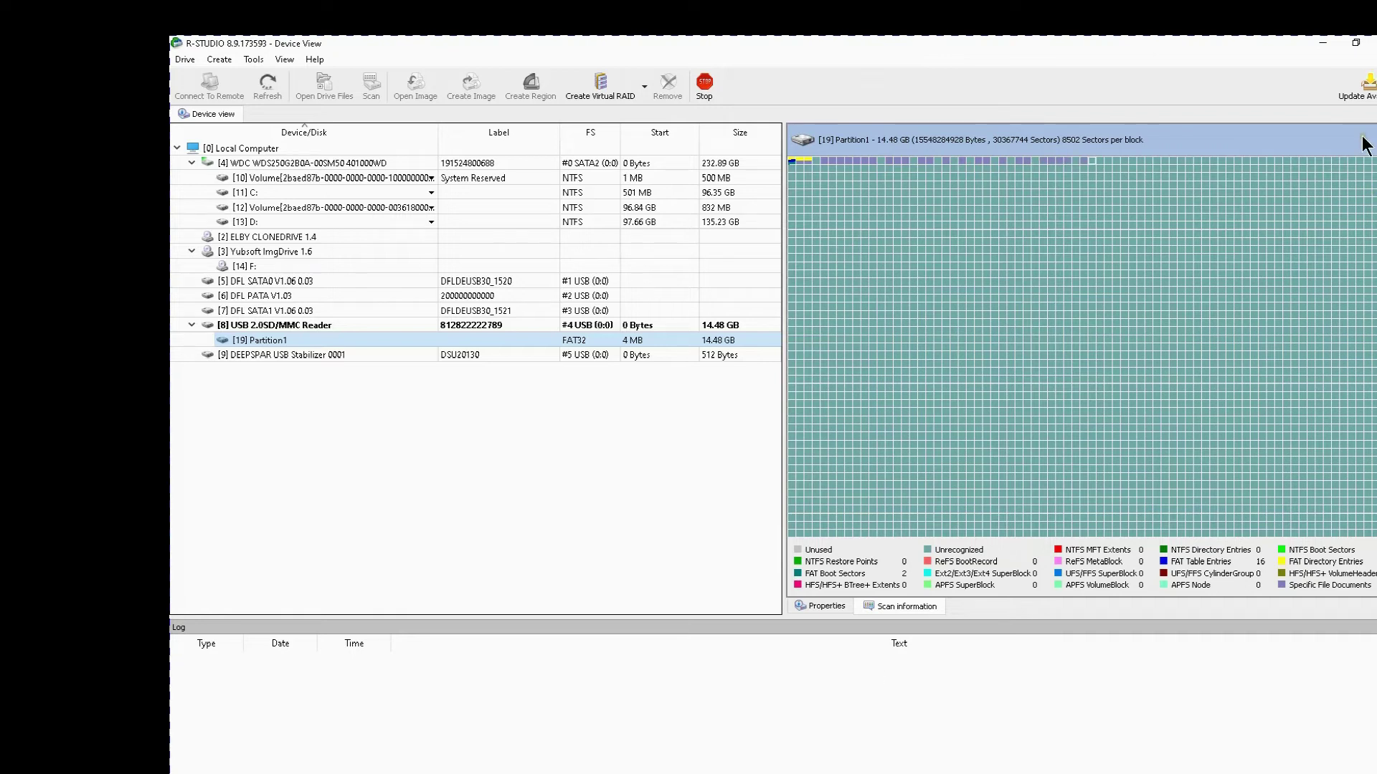
Minimize R-Studio and view the stabilizer's log and sector map.
click(1323, 42)
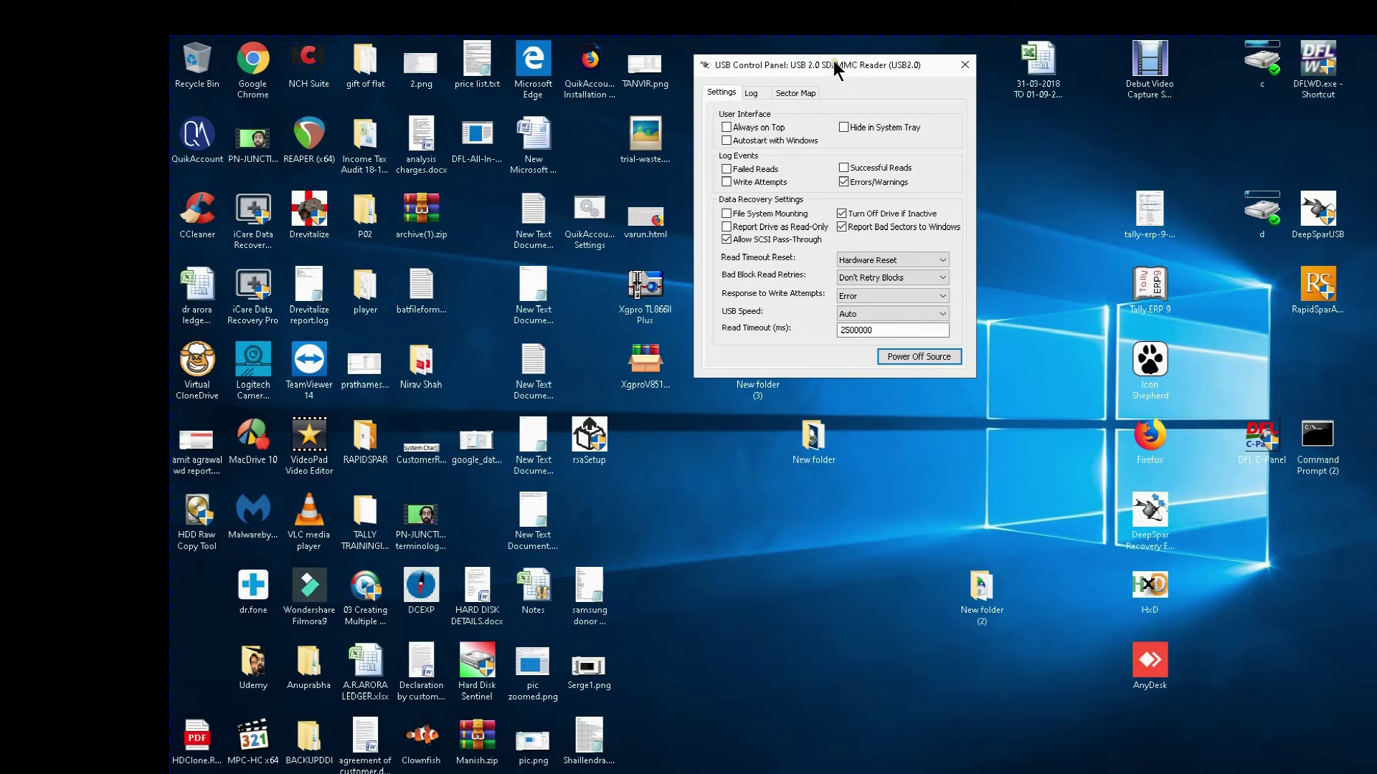
click(752, 94)
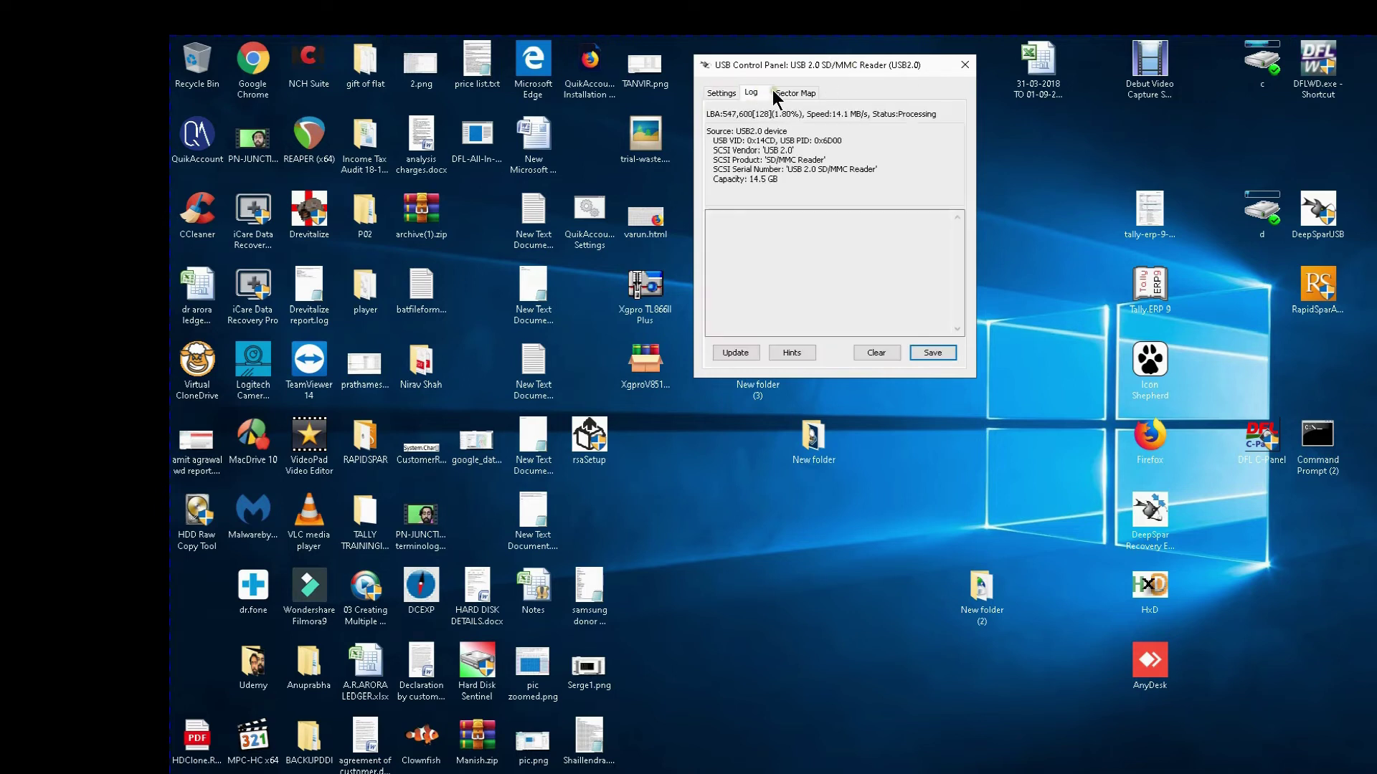
click(797, 93)
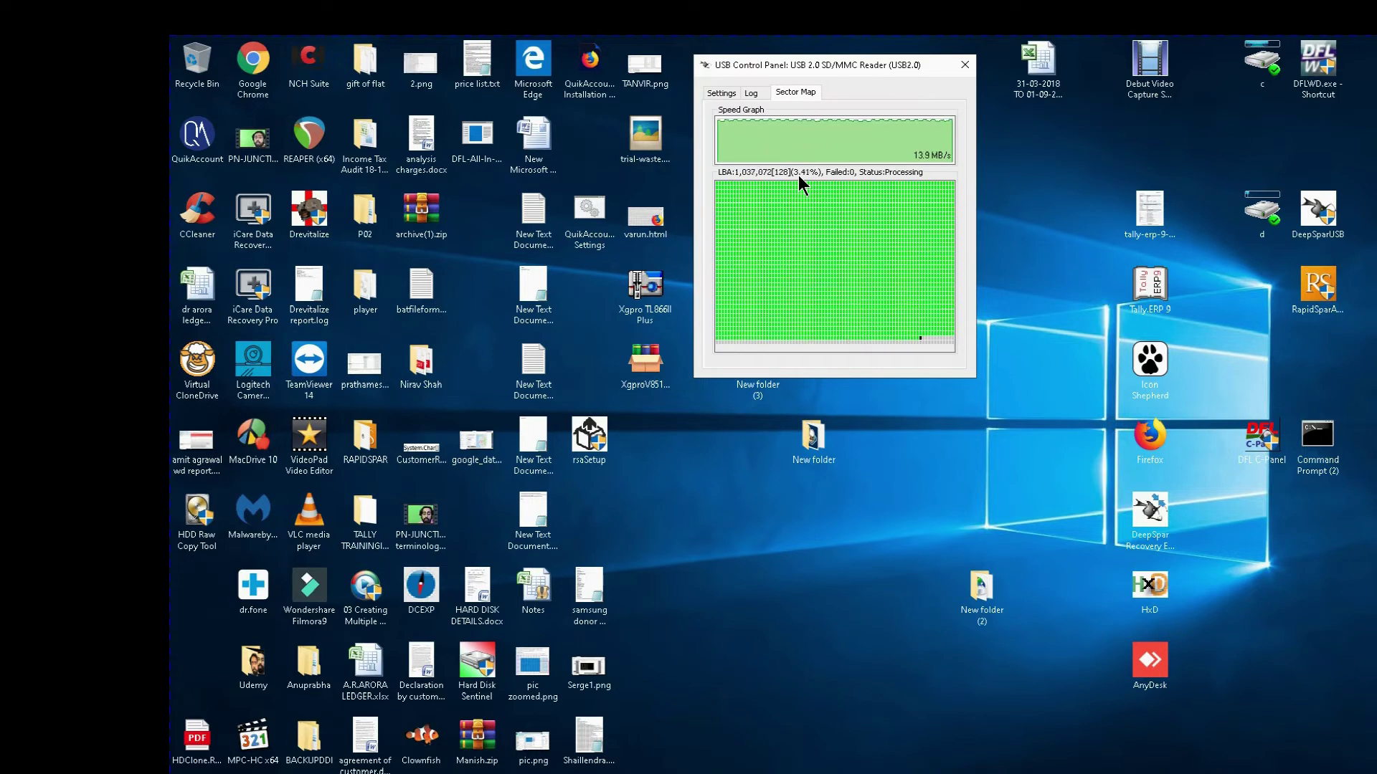
Power off the SD card source and confirm the sector map idles at 5.96%.
click(722, 93)
click(904, 356)
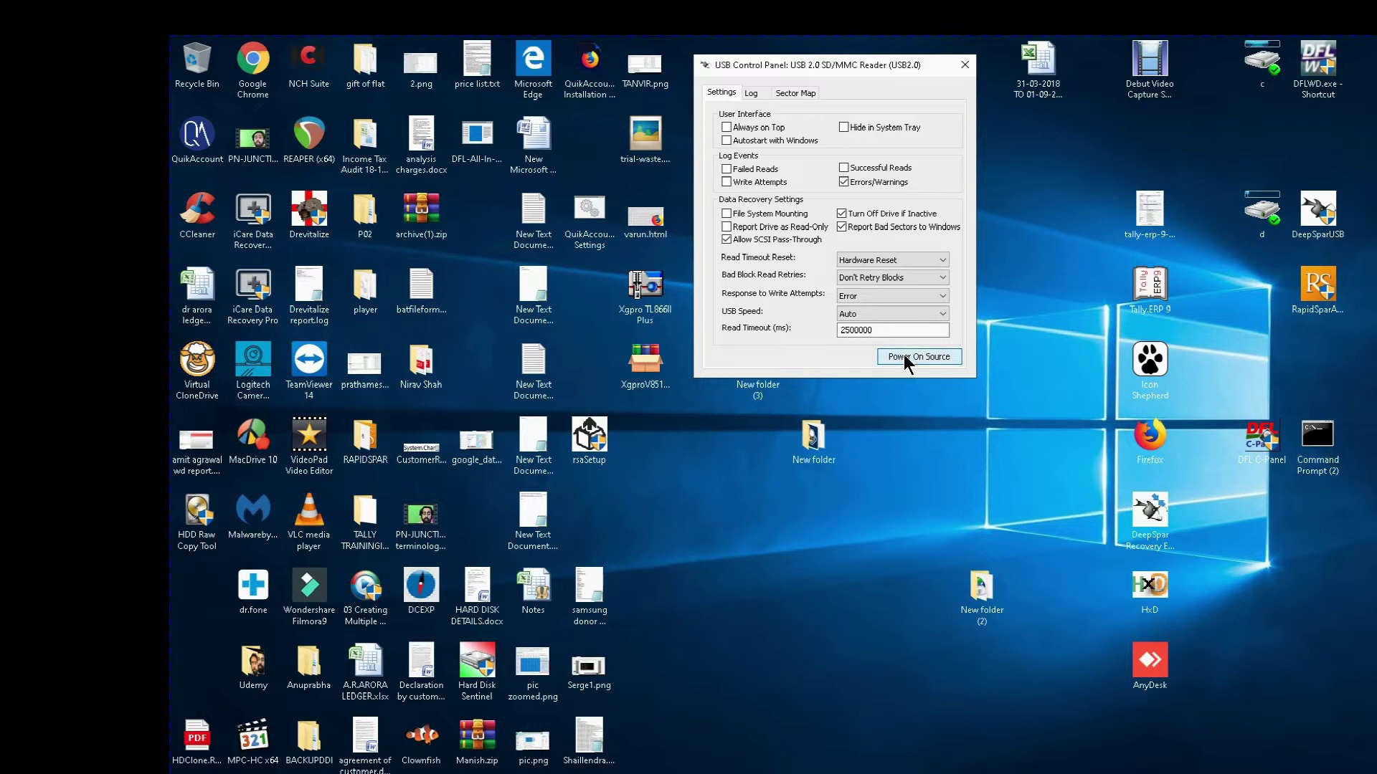
click(807, 92)
mouse_move(897, 310)
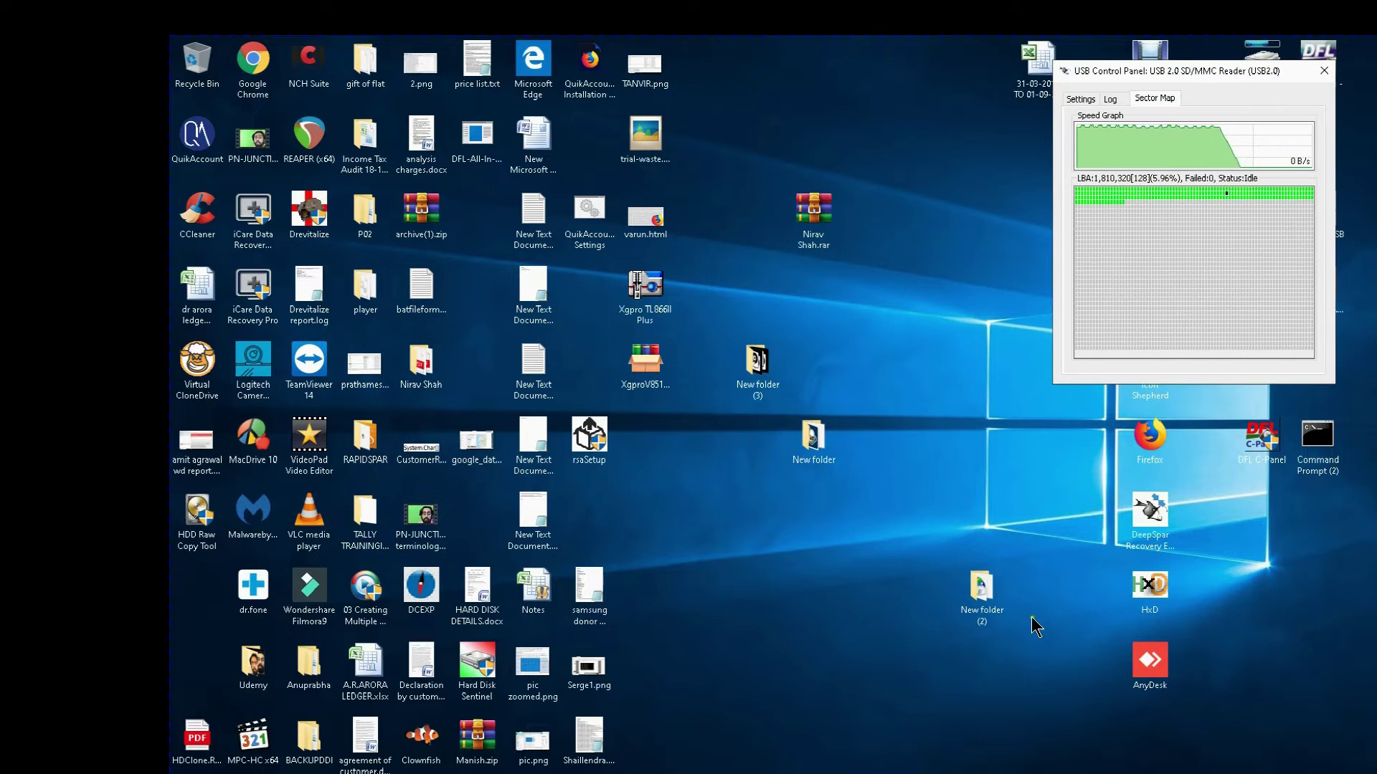
Relaunch R-Studio from New folder (2) and choose Create Image for Partition1.
double_click(981, 587)
click(430, 202)
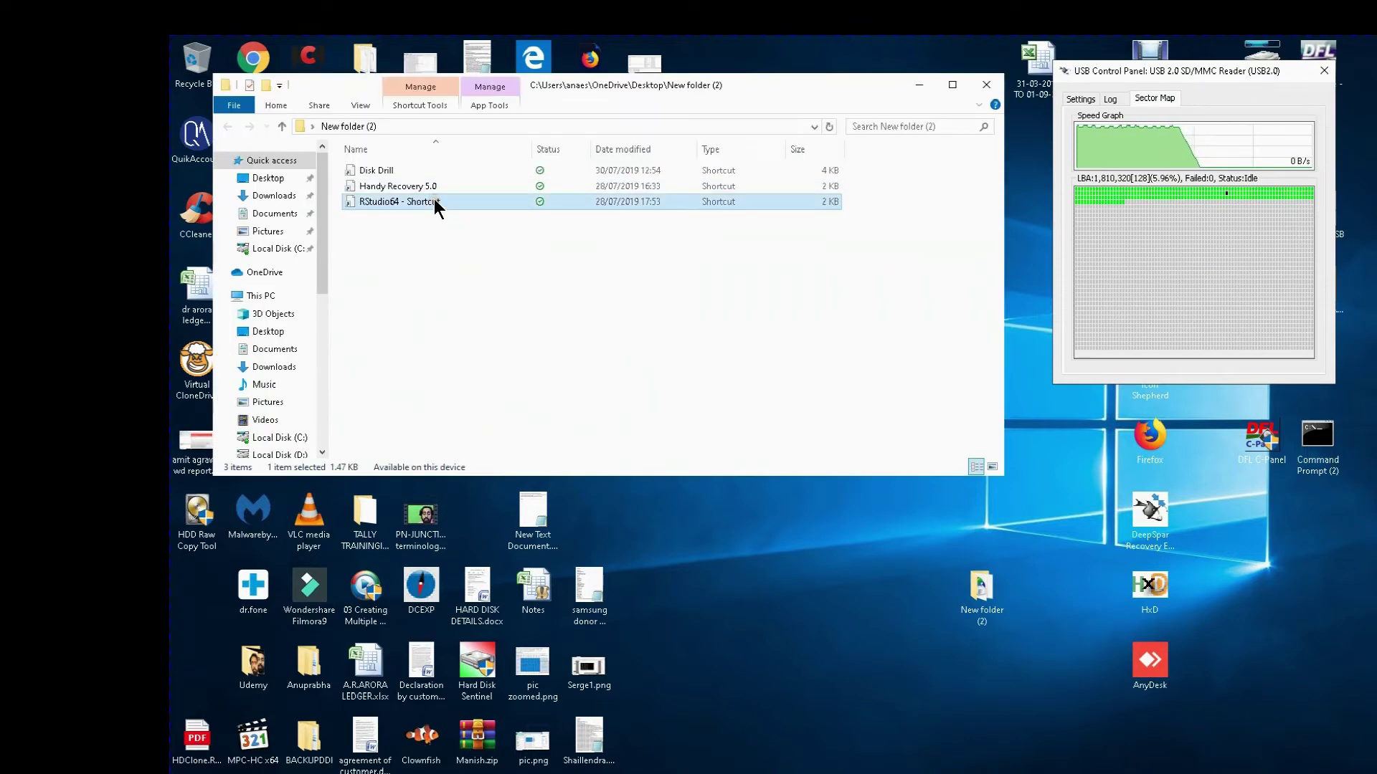
double_click(435, 200)
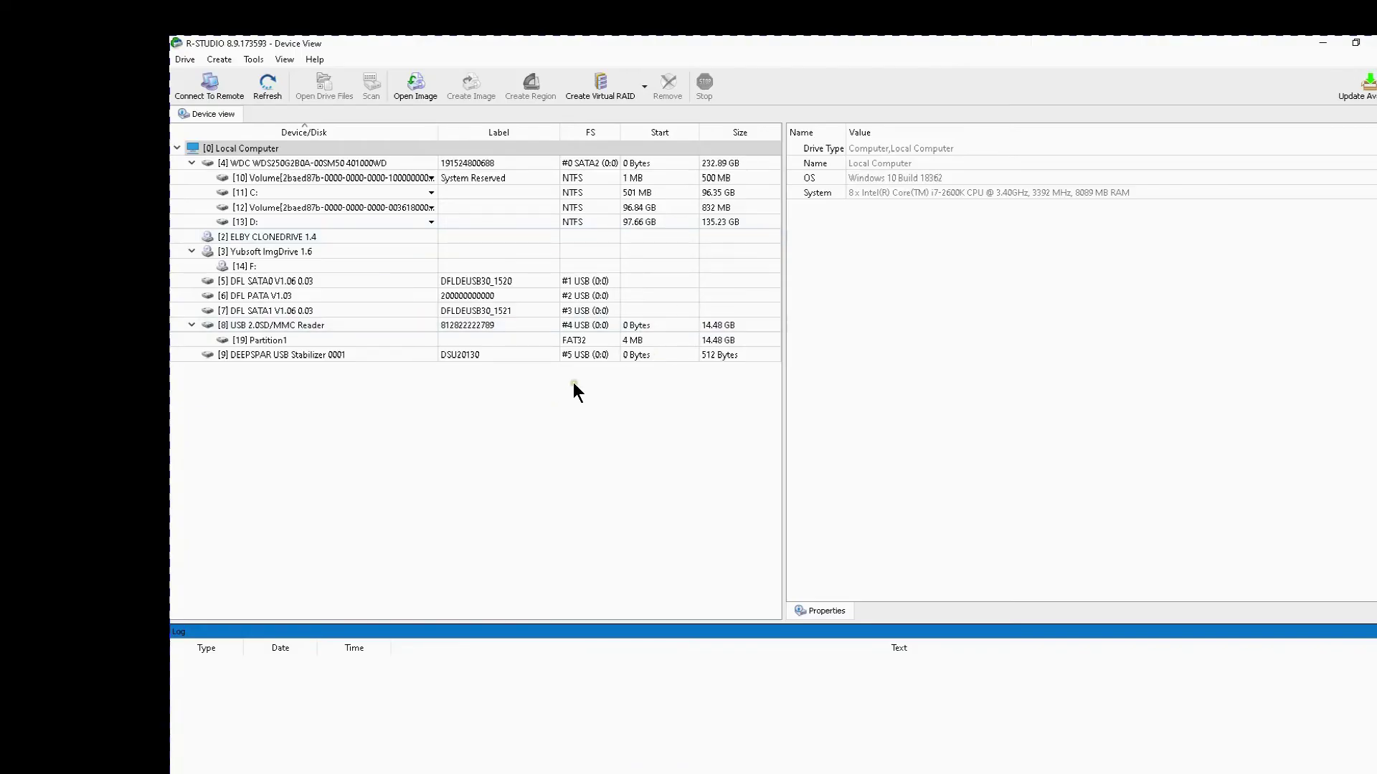
click(338, 337)
right_click(337, 337)
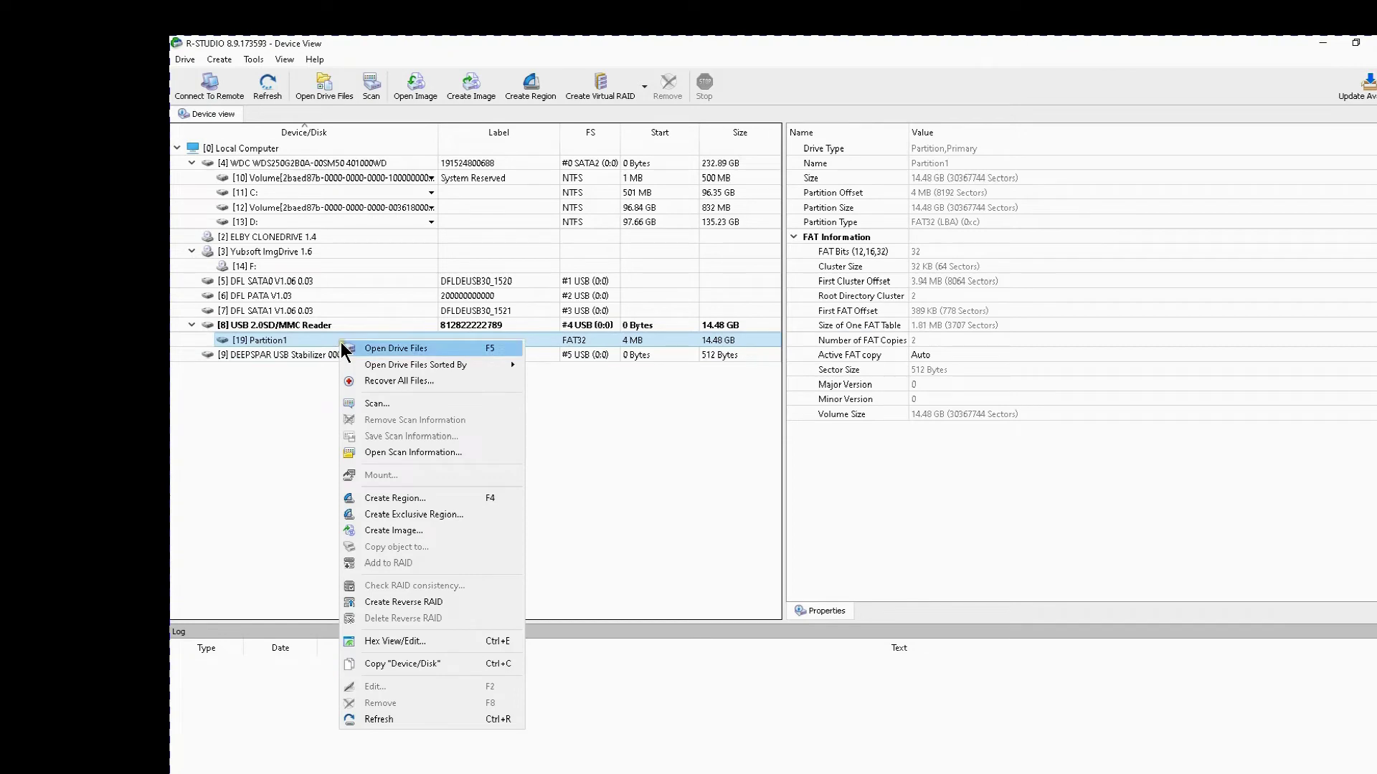
click(411, 533)
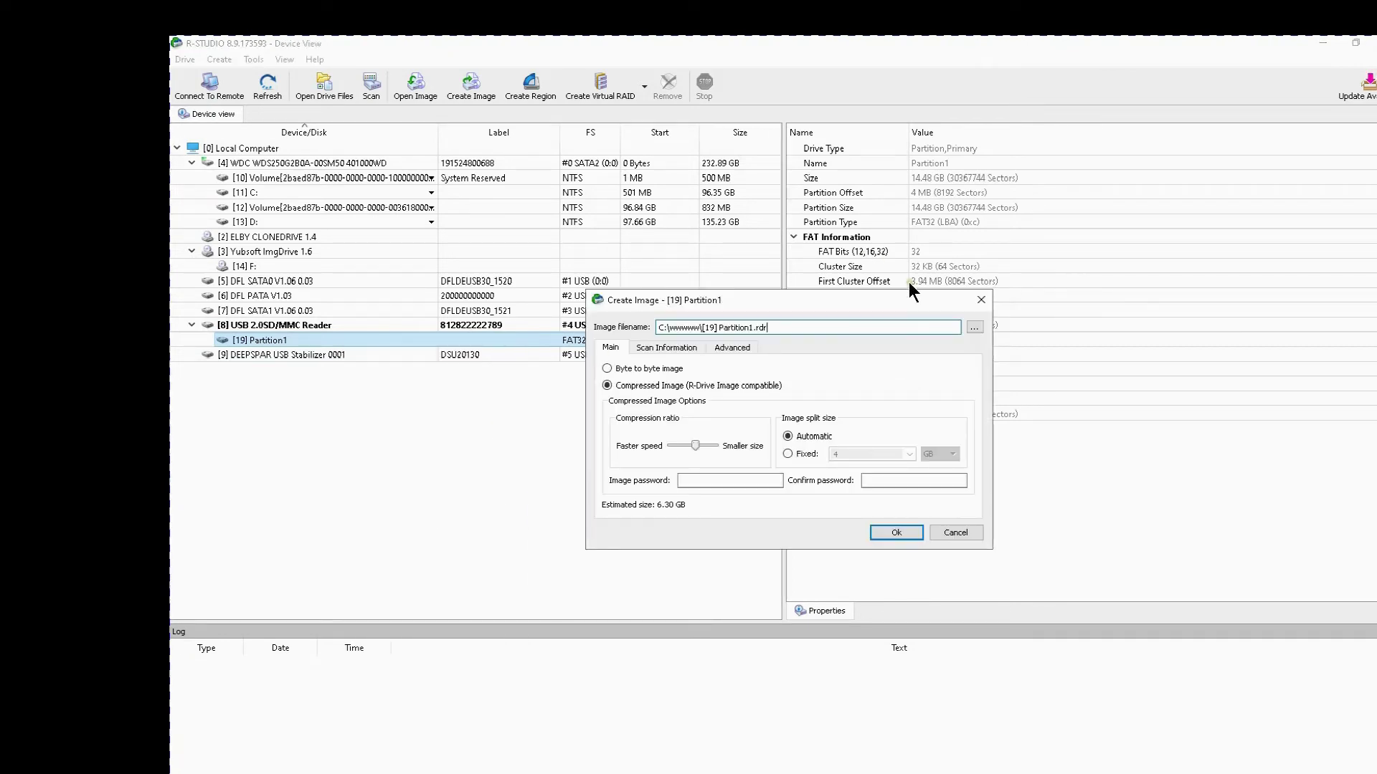
Save a Byte to byte image as D:\[19] Partition1.dsk and start imaging.
click(974, 328)
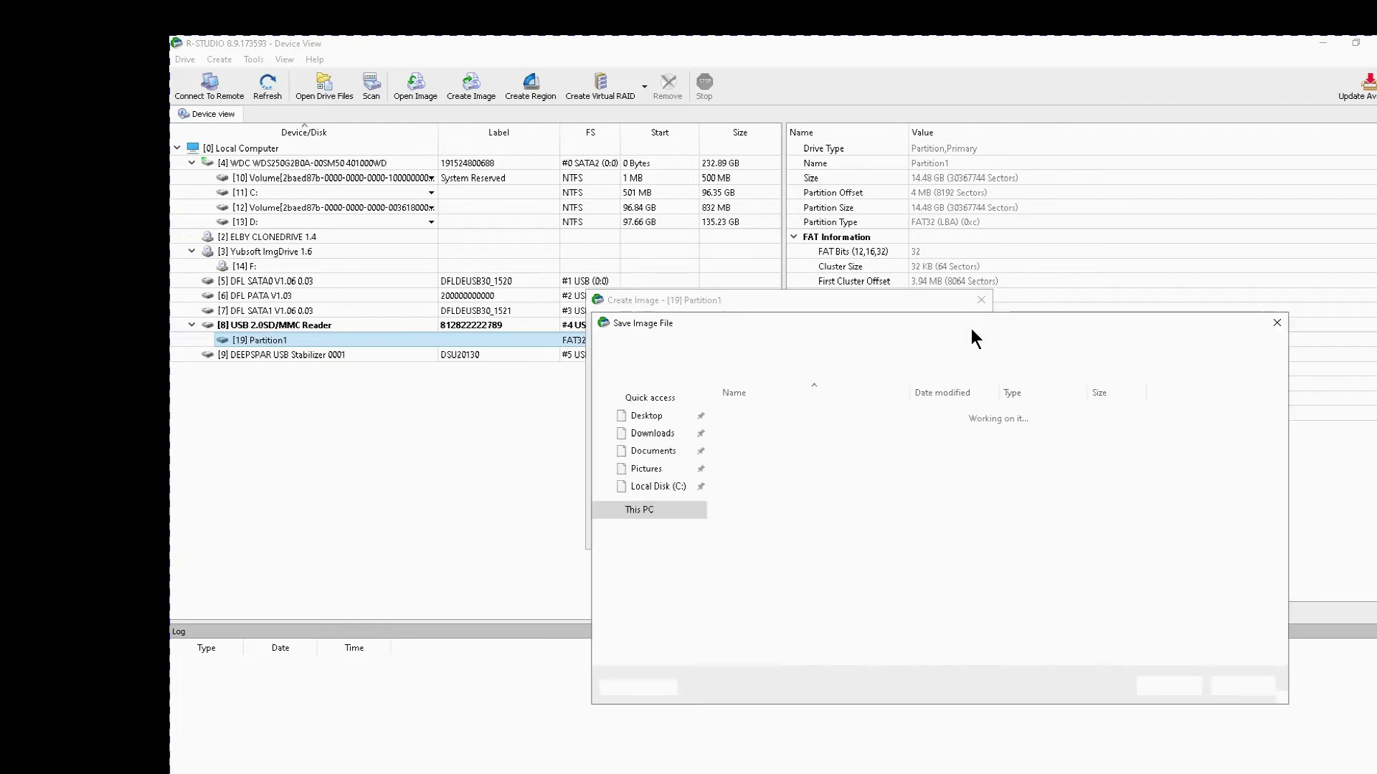
click(678, 535)
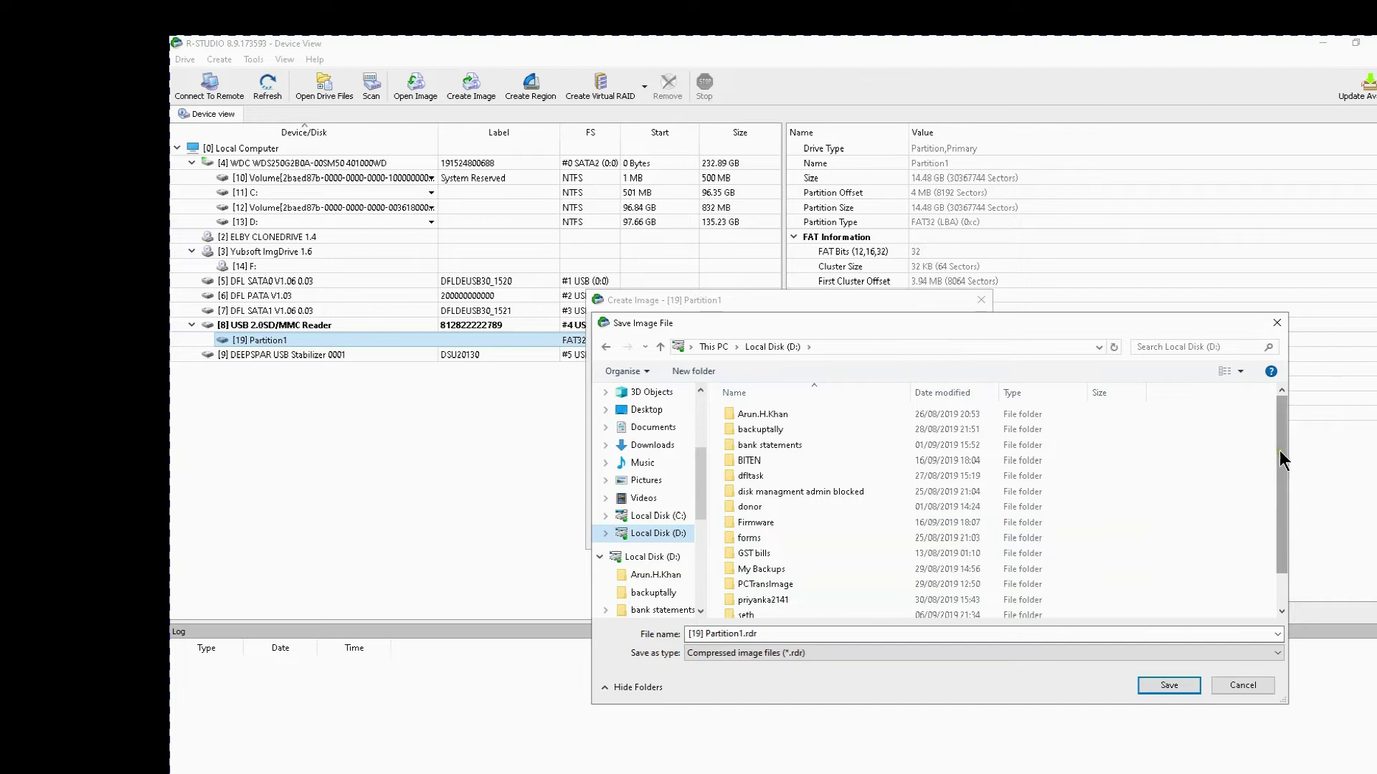
drag(1283, 462, 1283, 577)
click(720, 634)
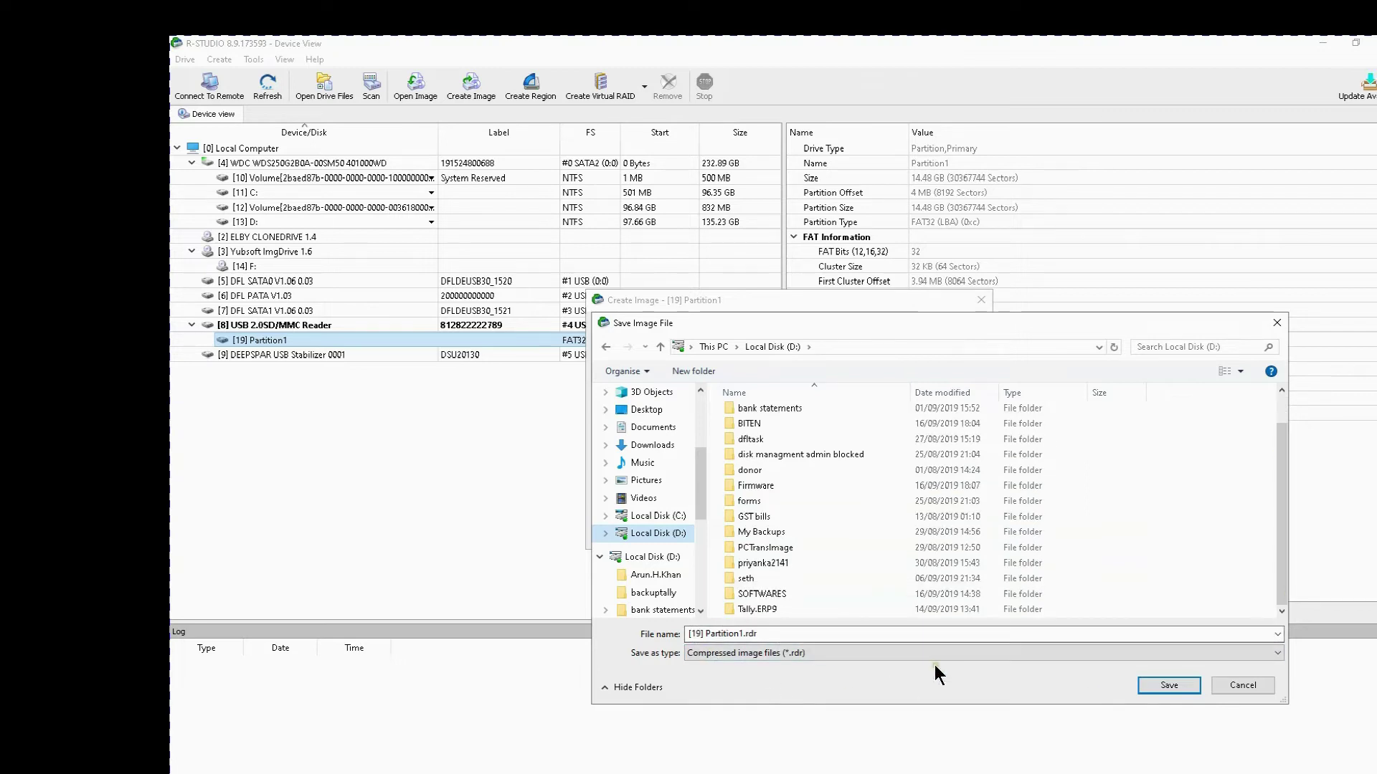
click(1169, 687)
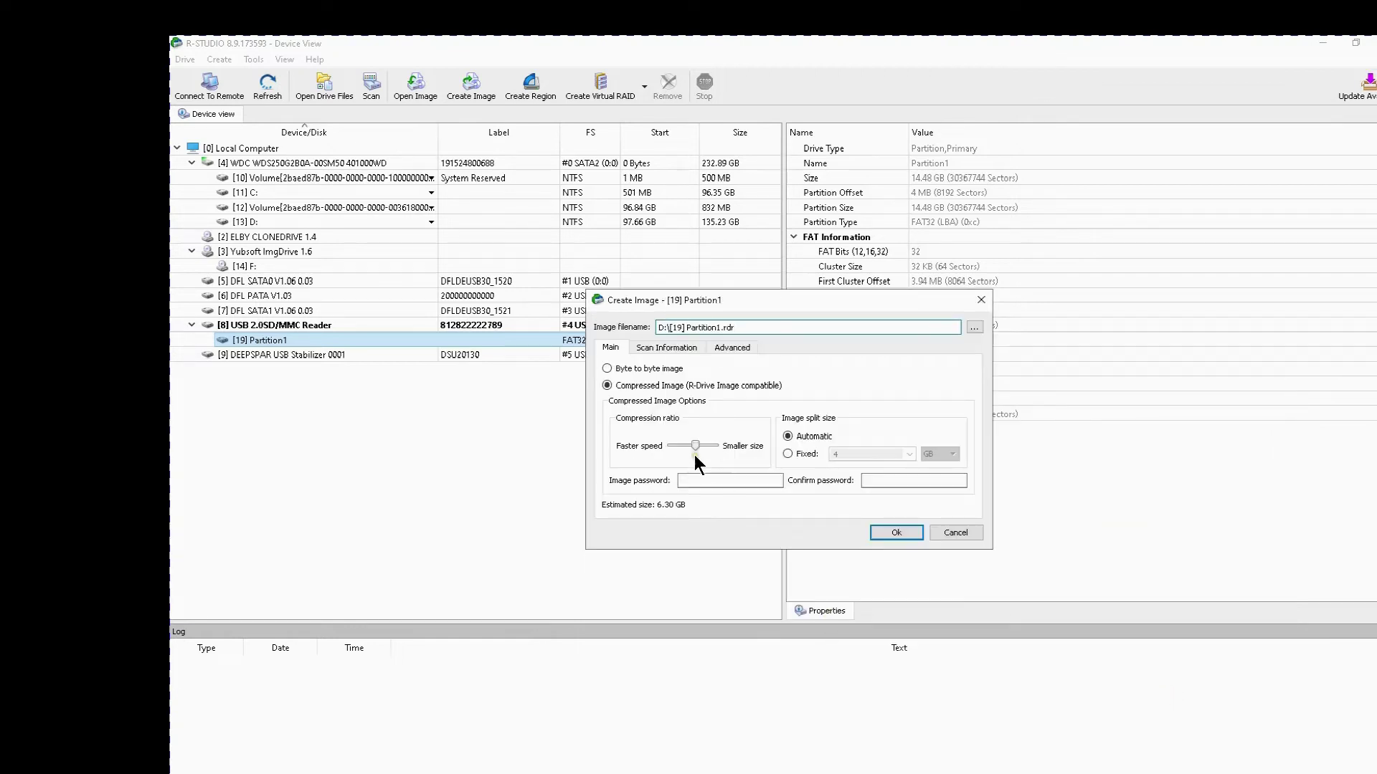
click(607, 369)
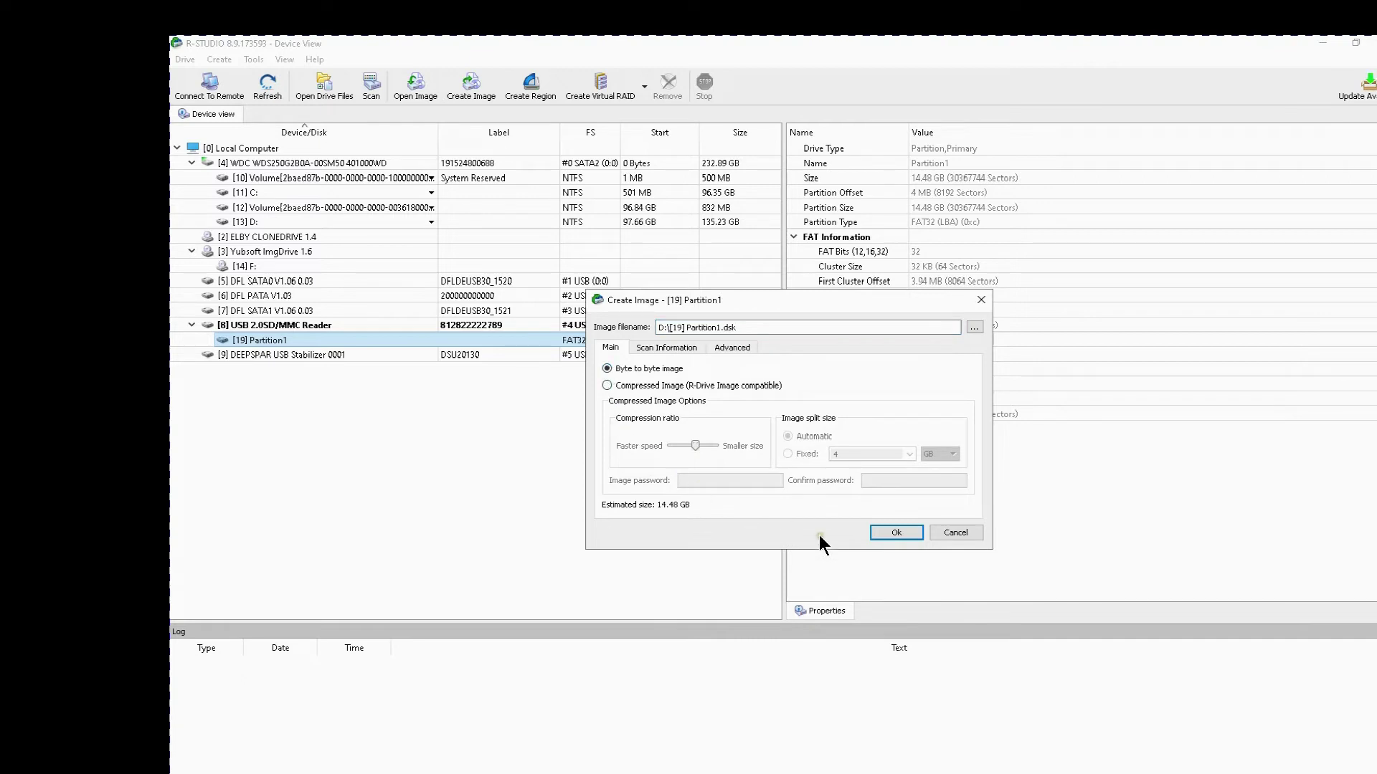
click(899, 532)
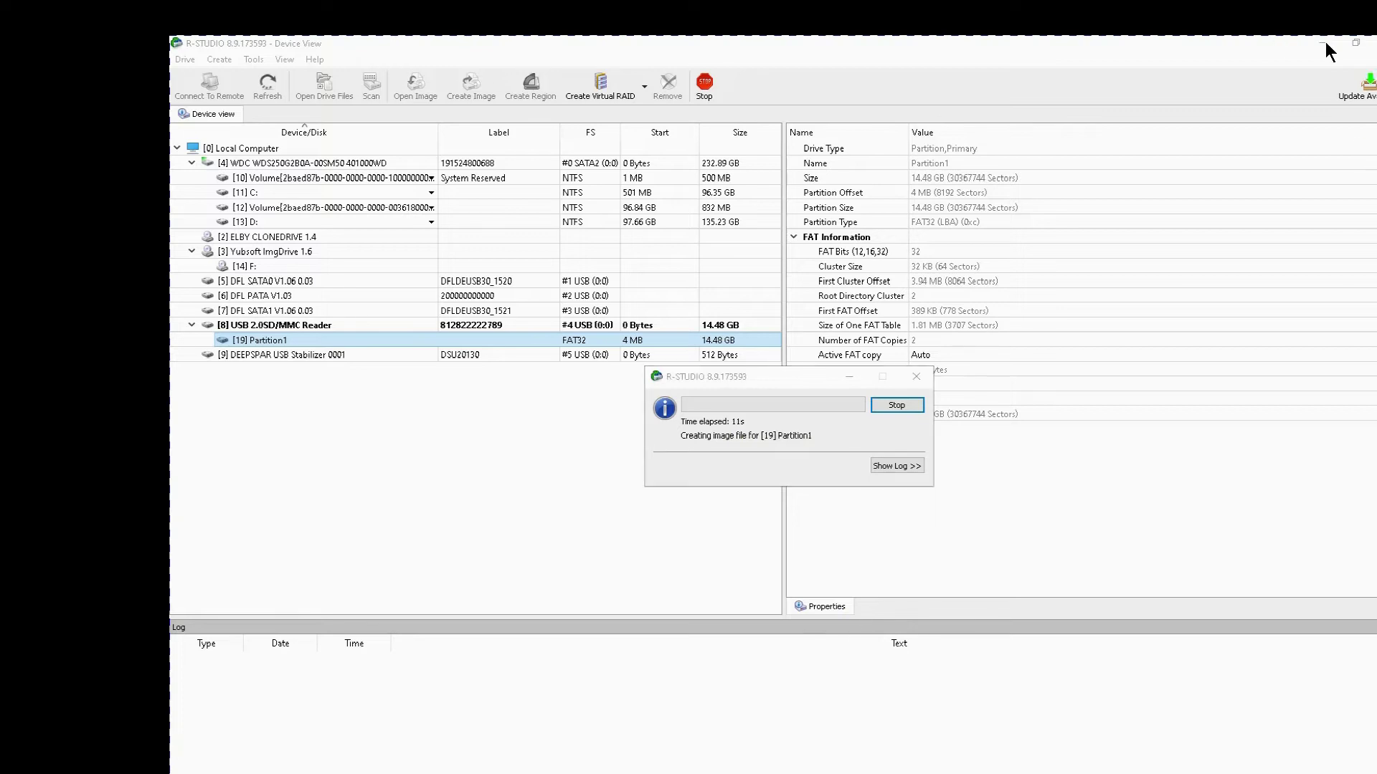
Cancel the Partition1 imaging with Stop and Yes, then show the desktop with Win+D.
key(super)
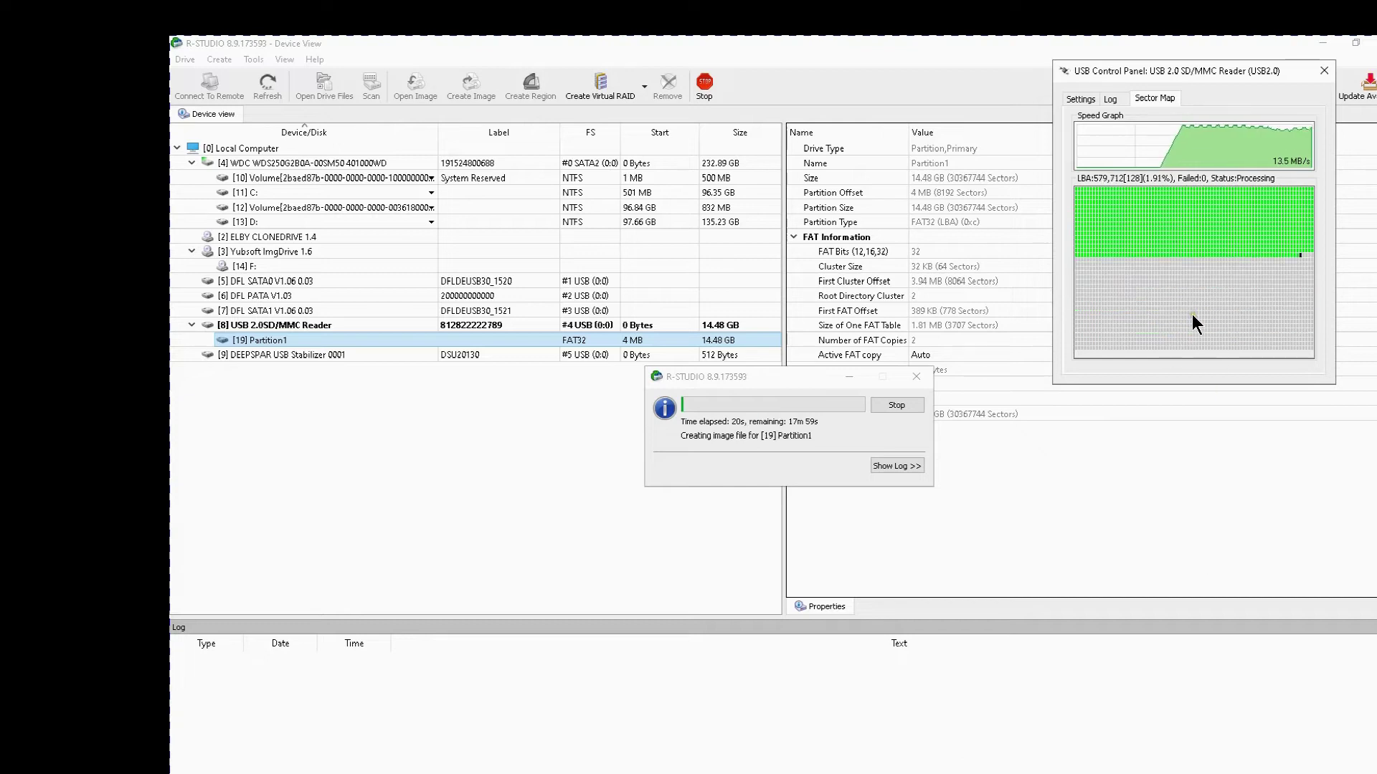
mouse_move(1194, 312)
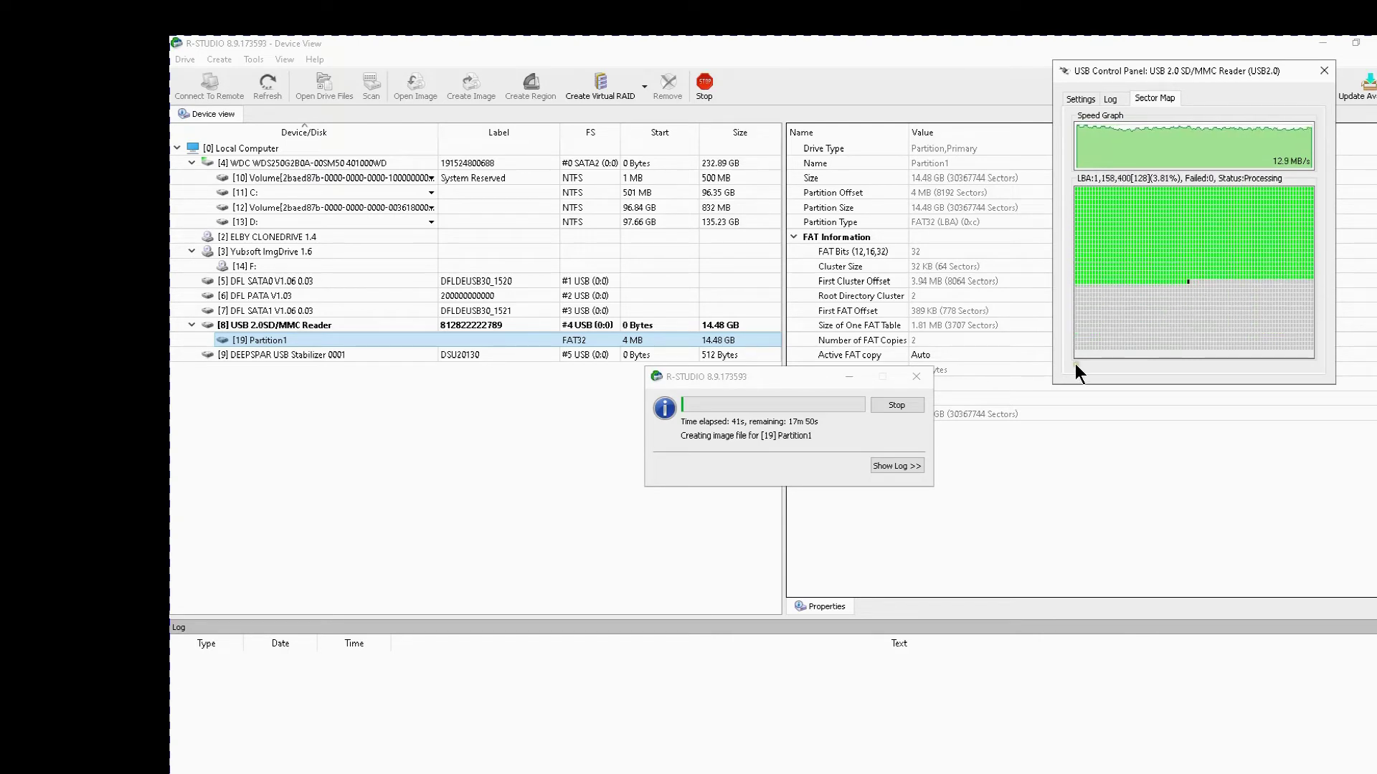
click(902, 407)
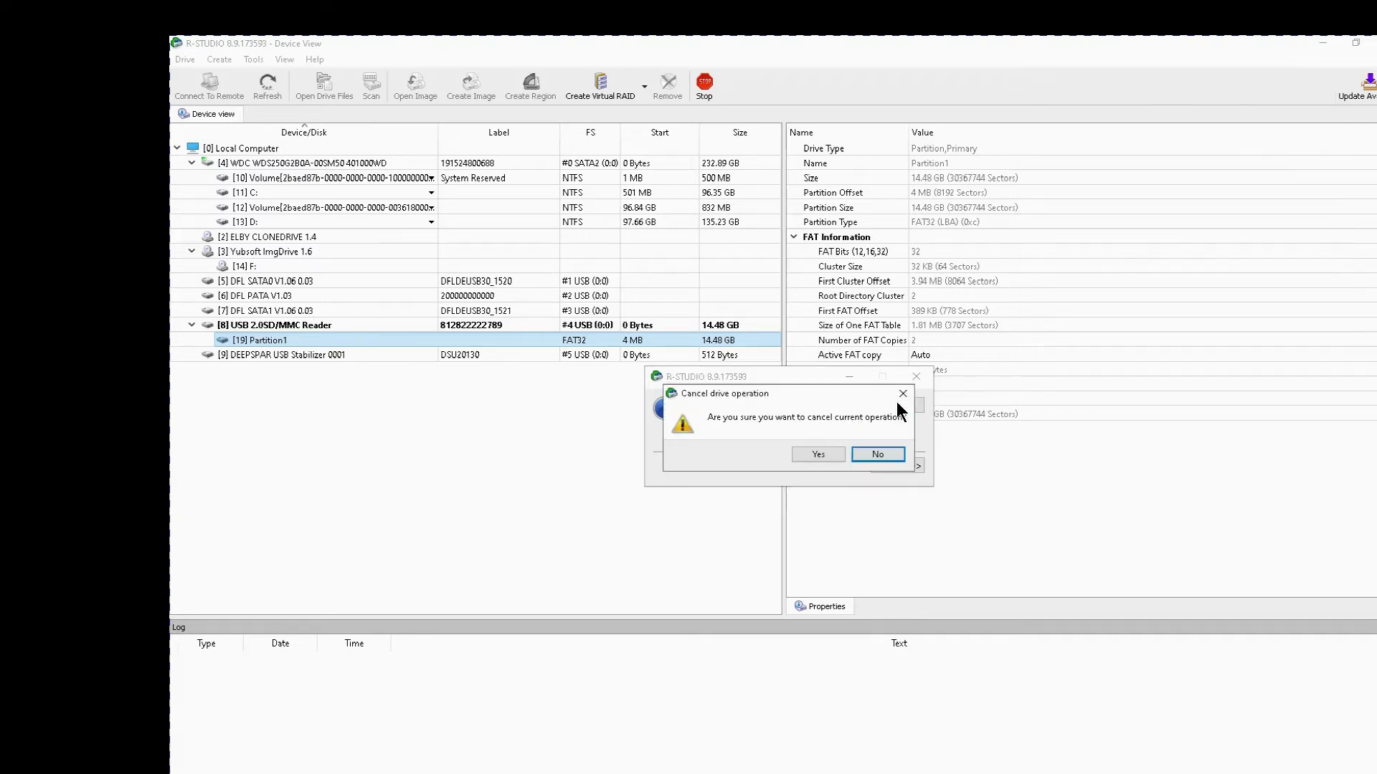
click(818, 454)
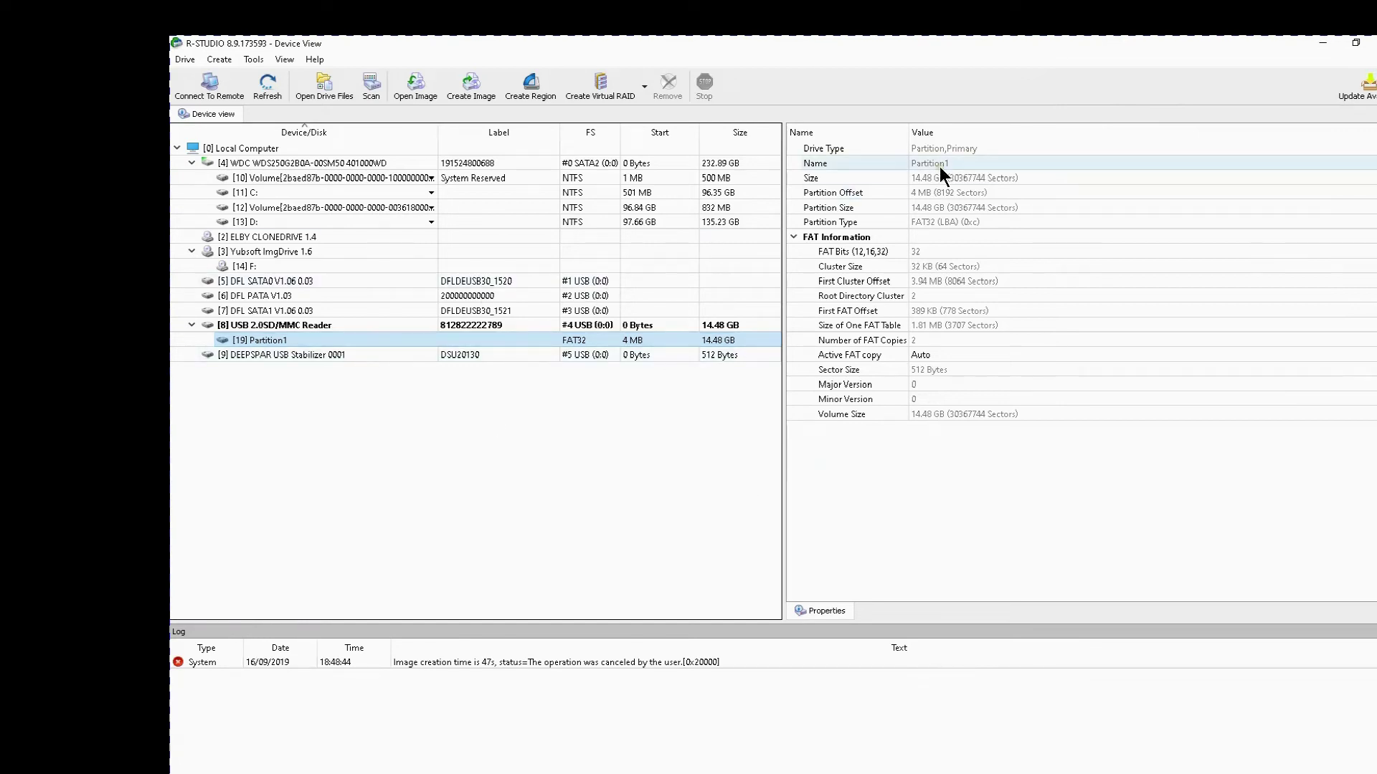
key(super+d)
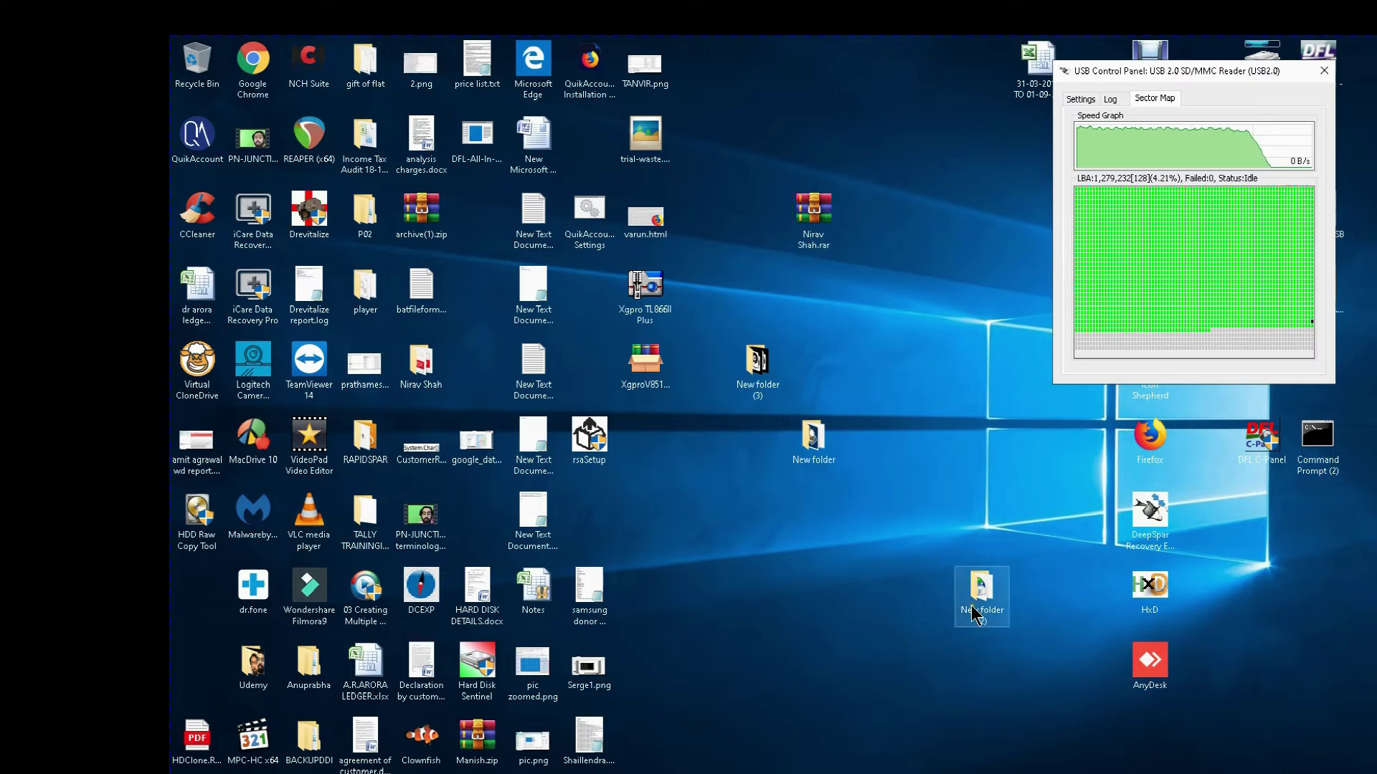
Launch Handy Recovery 5.0 from New folder (2) and dismiss the tip of the day.
double_click(984, 588)
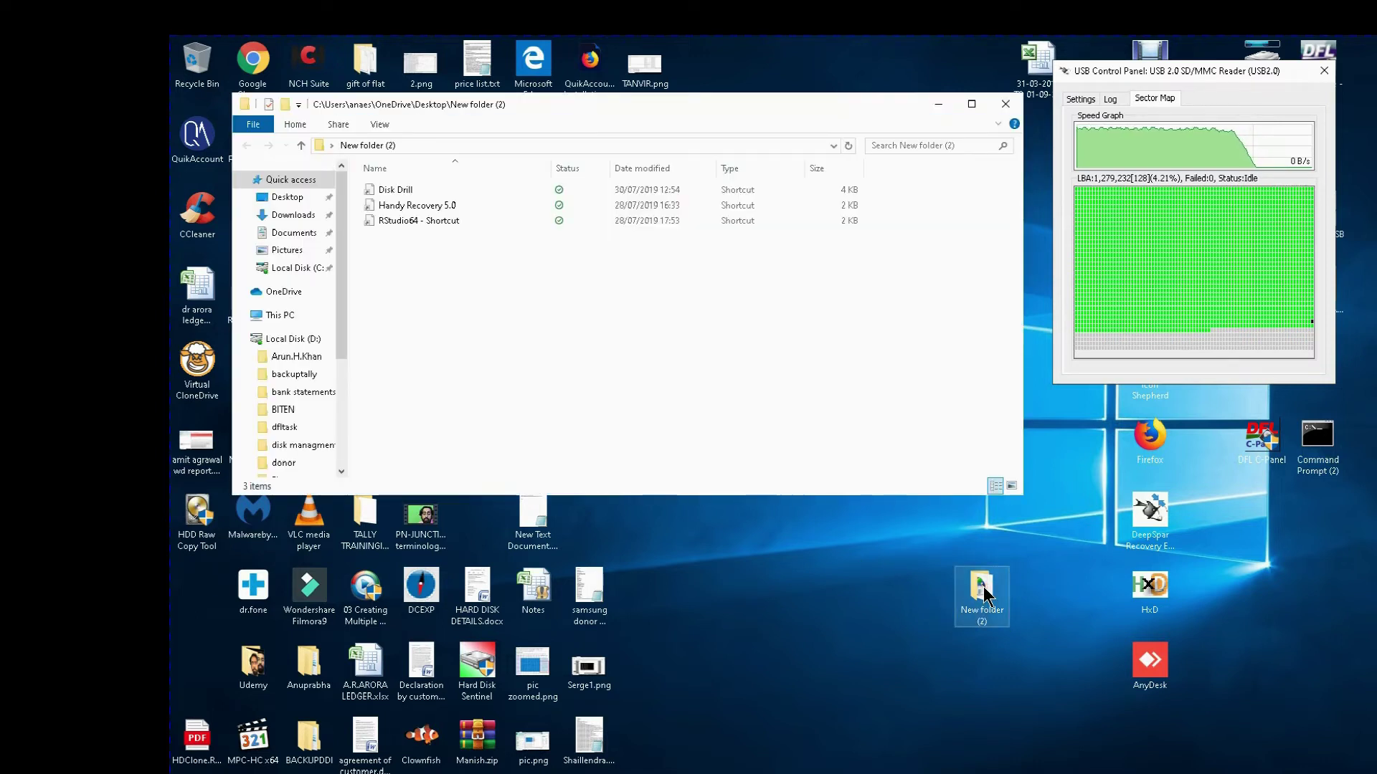
click(419, 206)
double_click(418, 207)
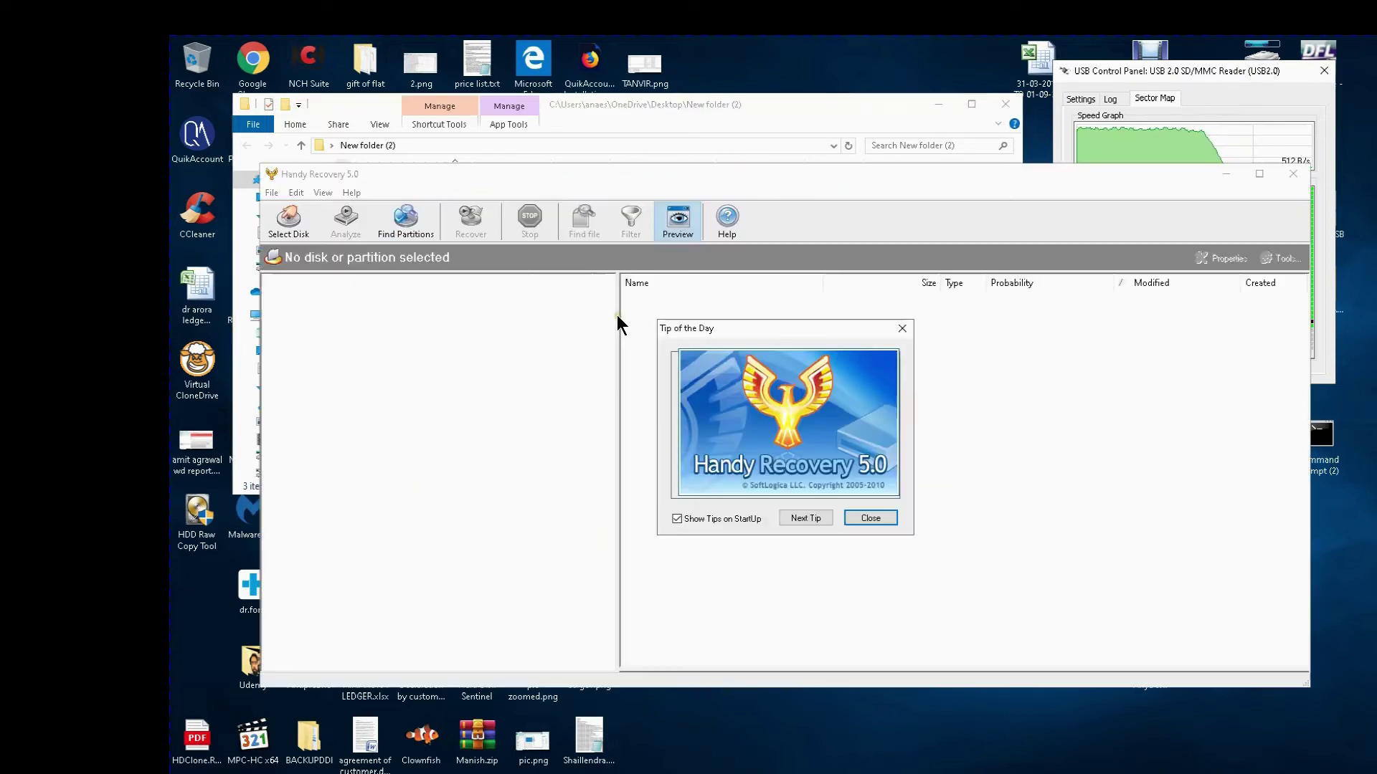
click(877, 519)
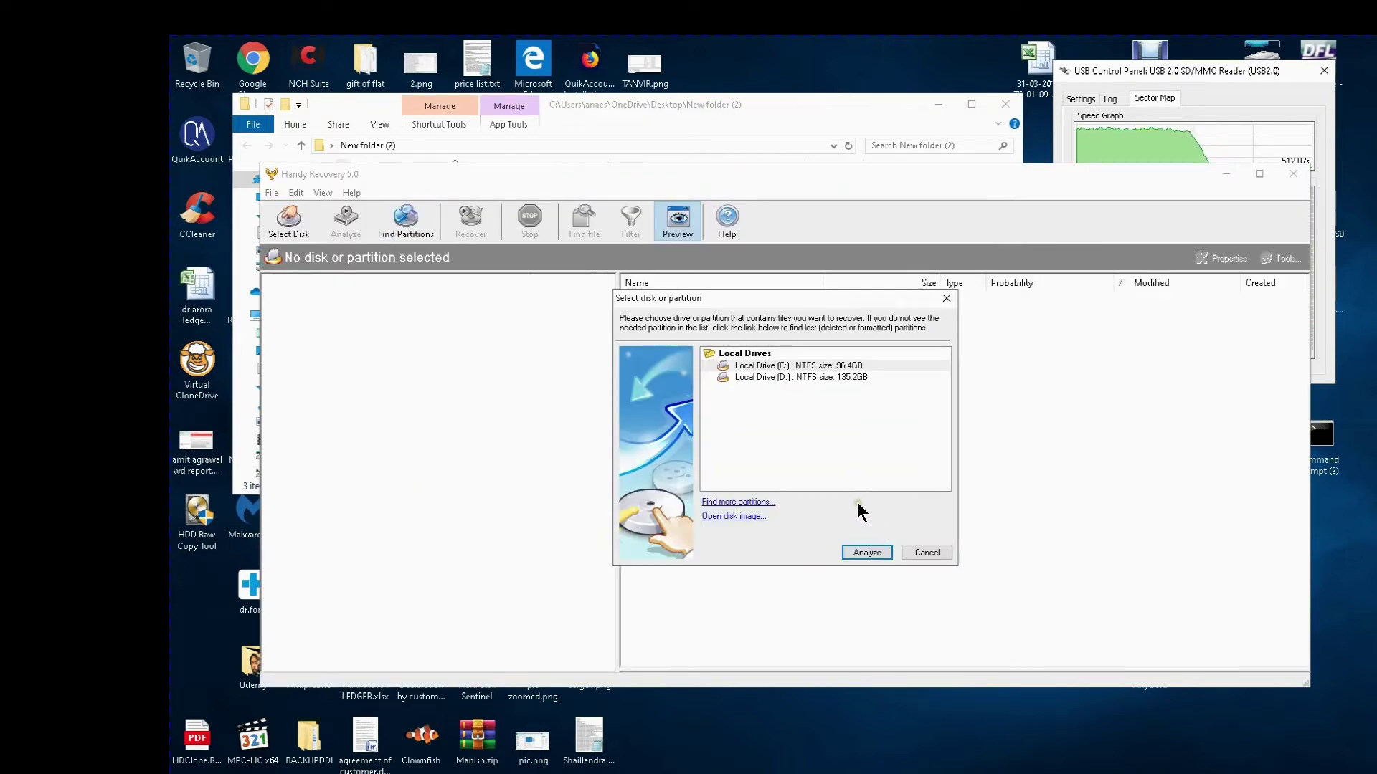
Search Disk 4 for lost partitions and open the found FAT32 partition.
click(765, 505)
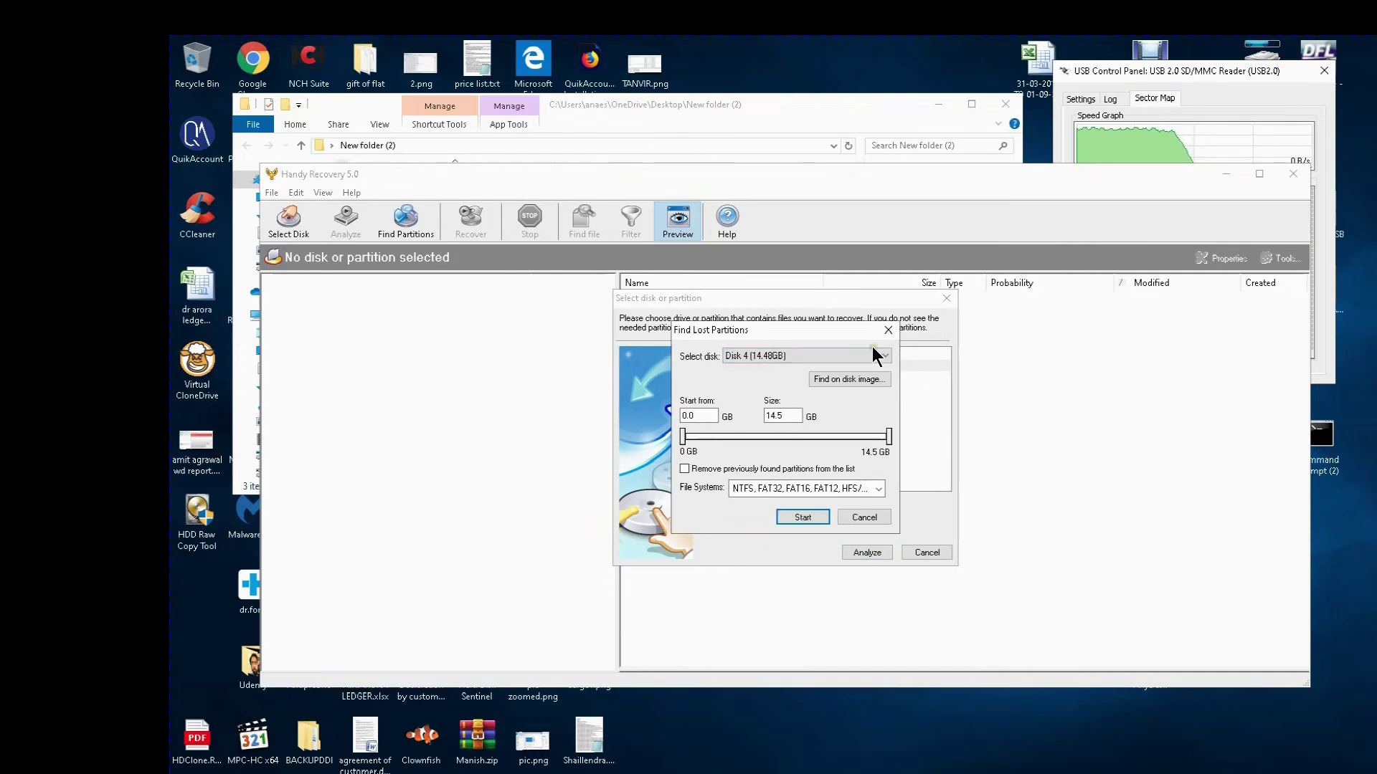
click(801, 516)
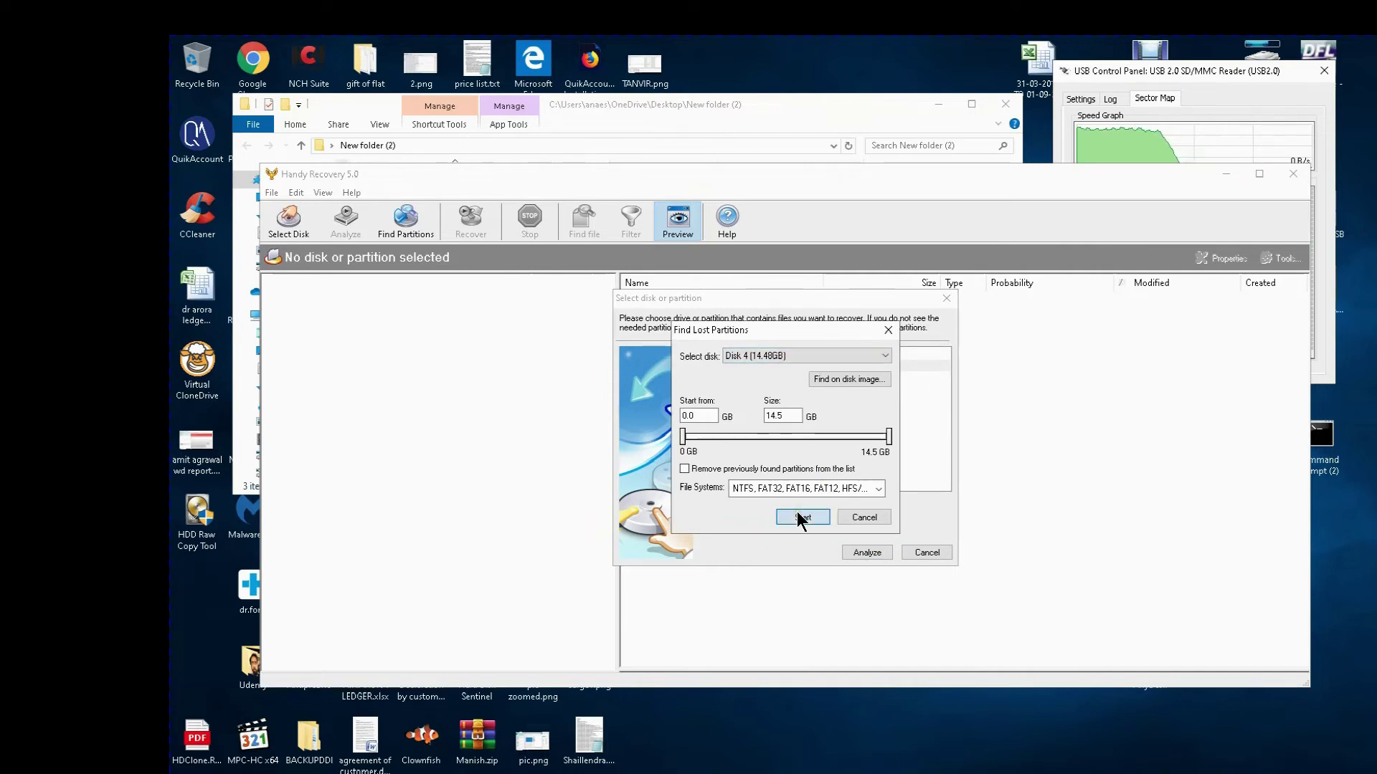
double_click(802, 400)
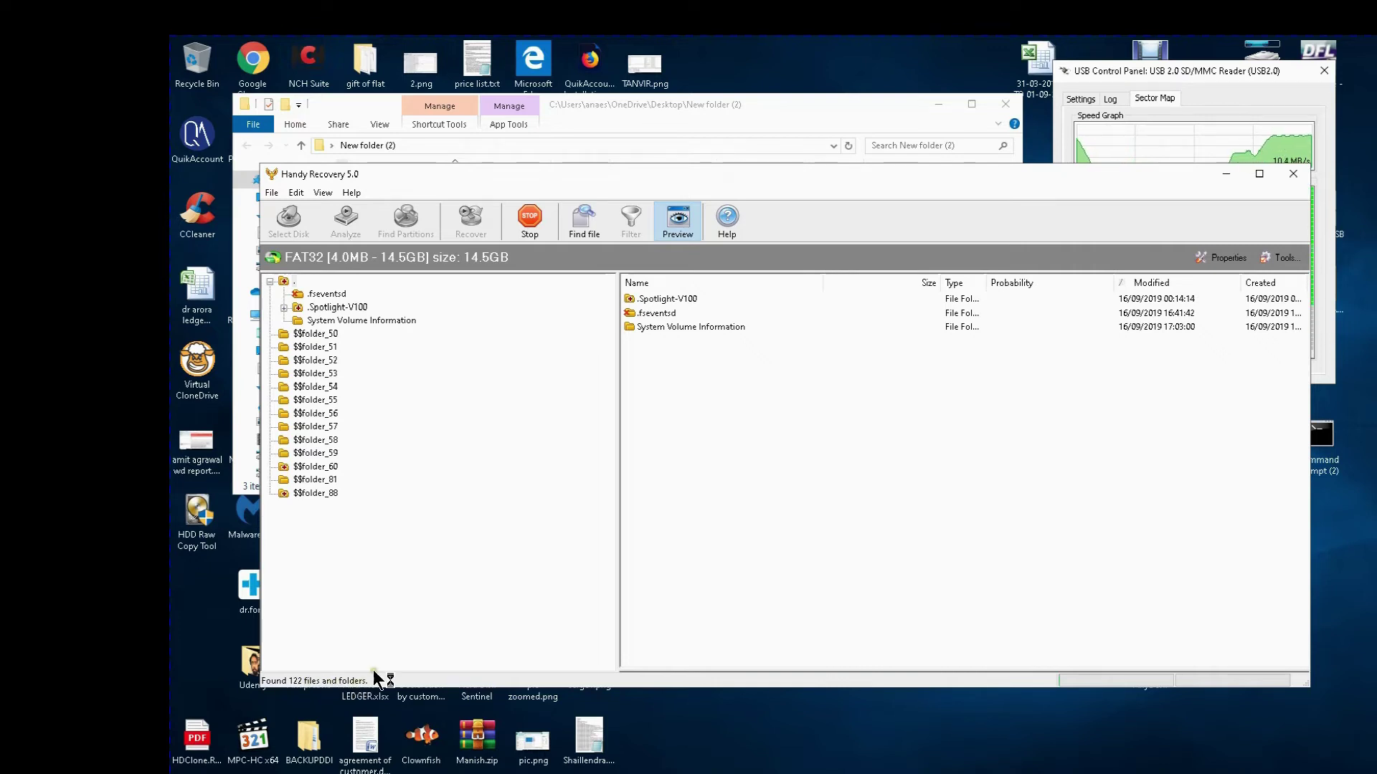
Stop the scan, run Extended analysis for all file types, and open Unnamed Deleted Files > Documents.
click(531, 223)
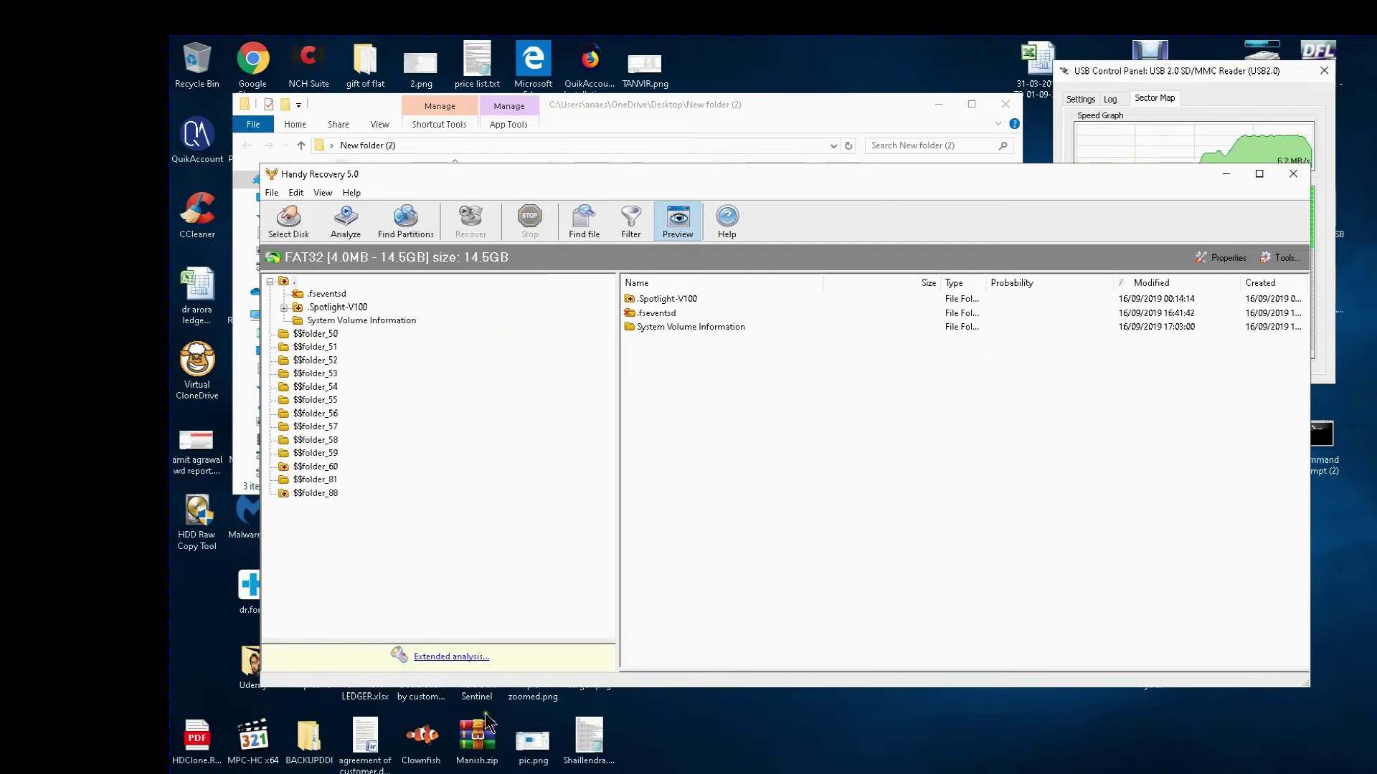
click(451, 657)
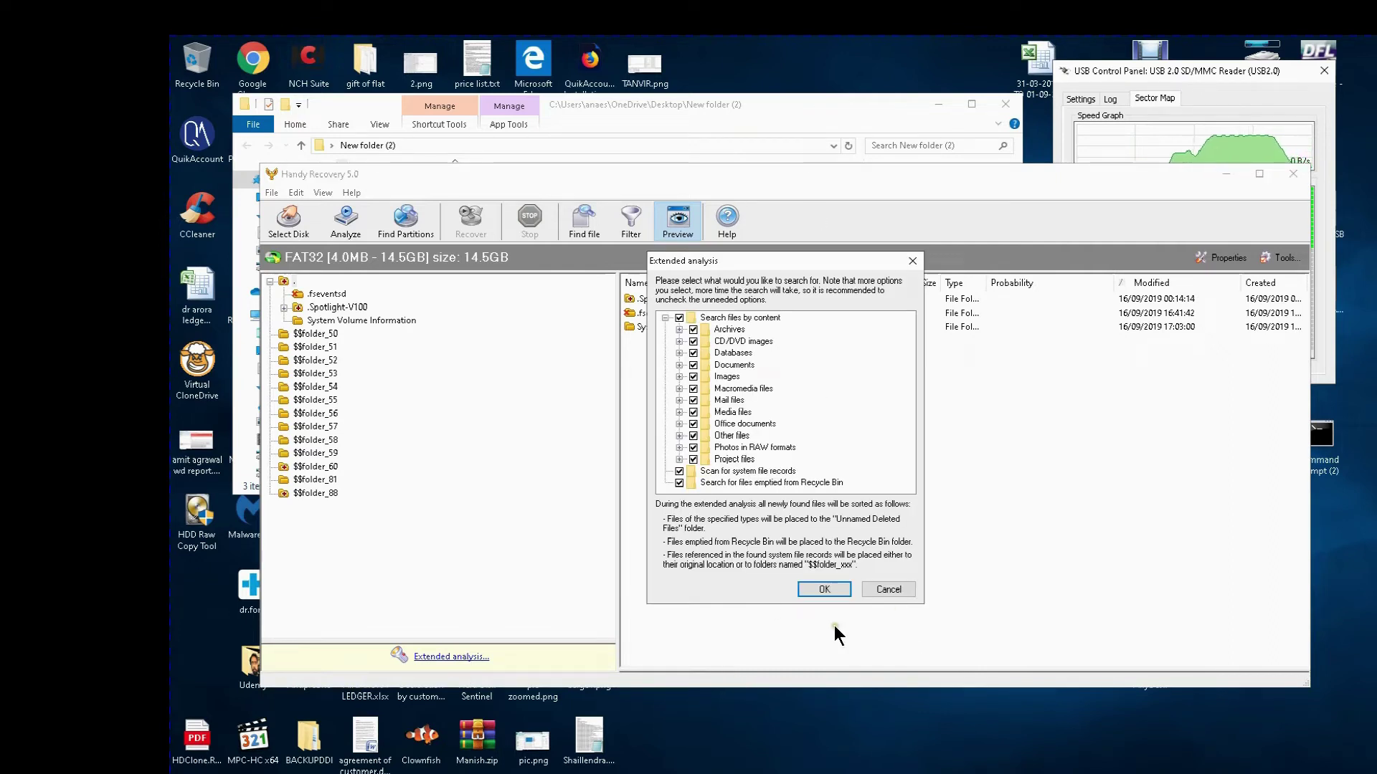
click(809, 583)
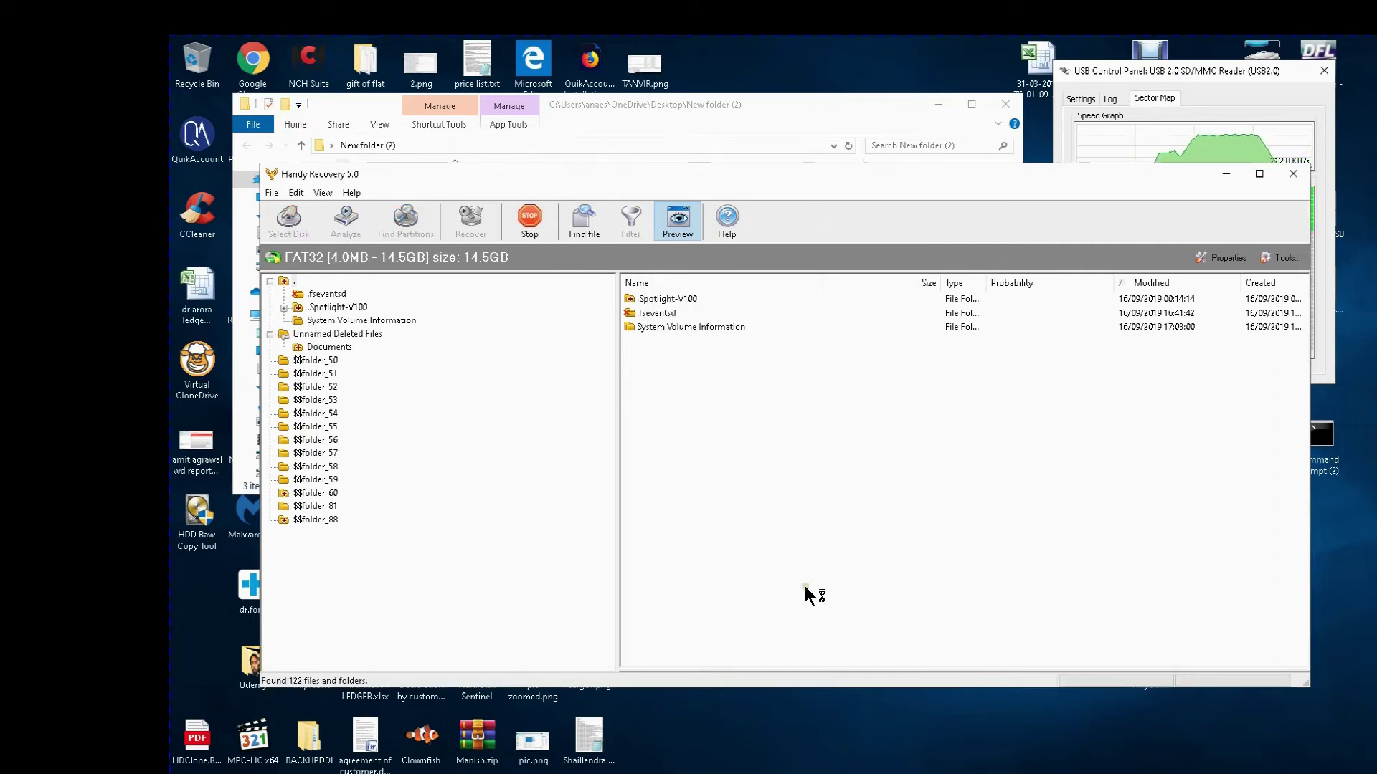
click(329, 349)
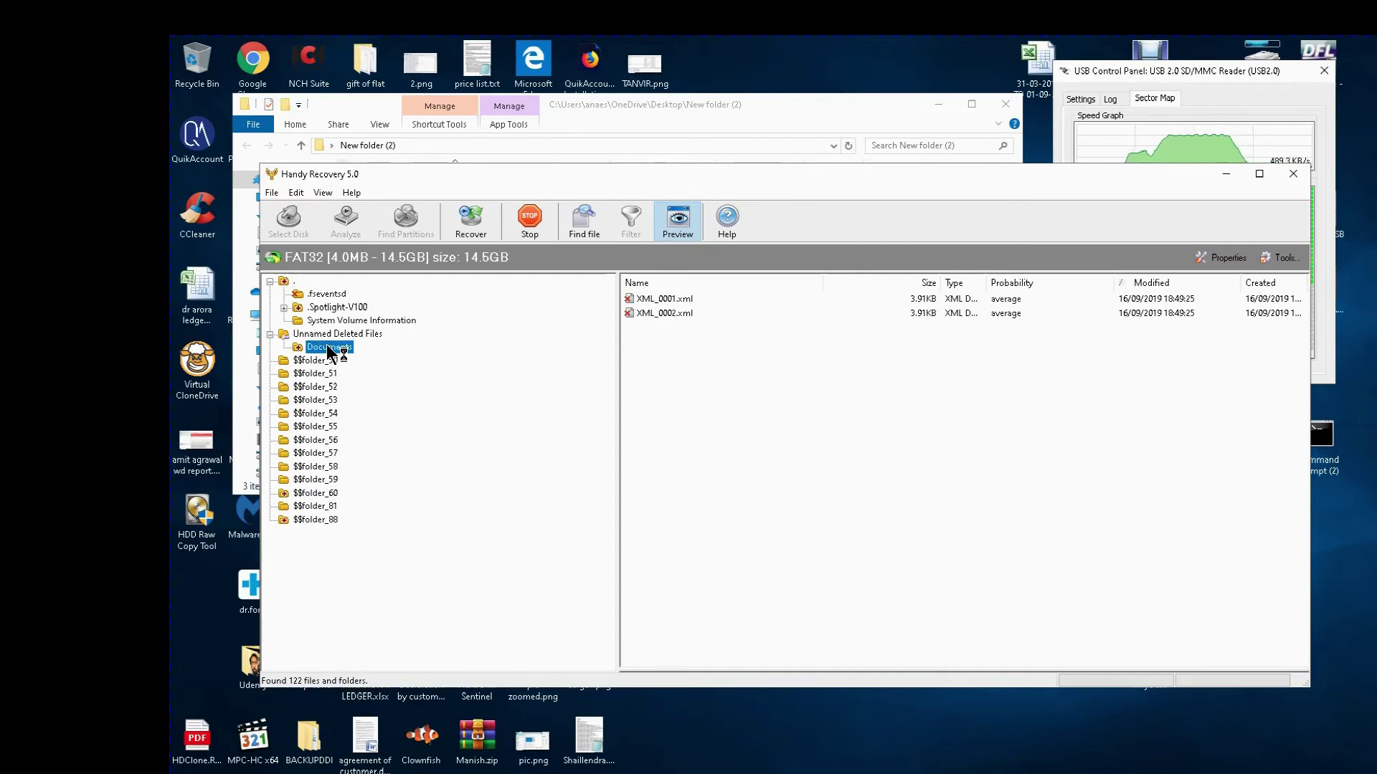
drag(707, 223, 706, 224)
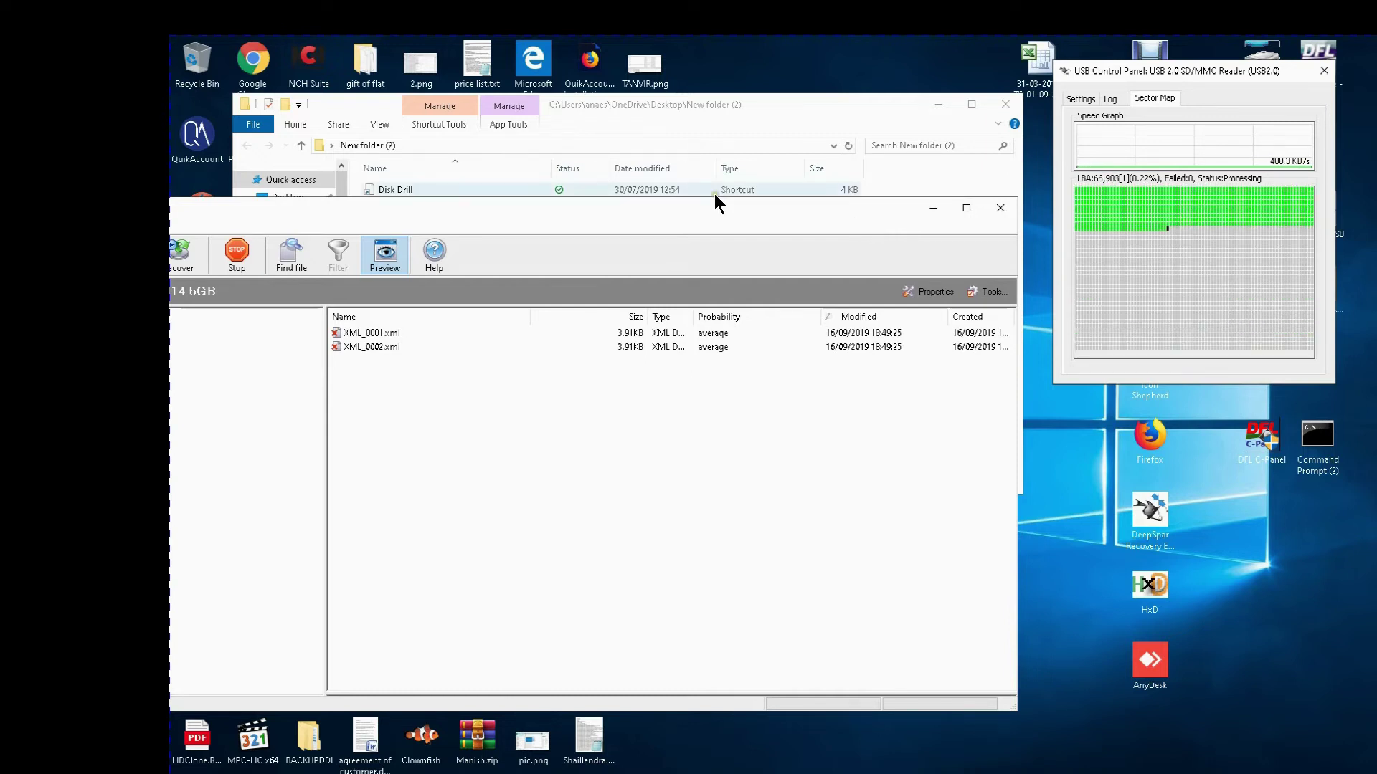
drag(660, 223, 937, 201)
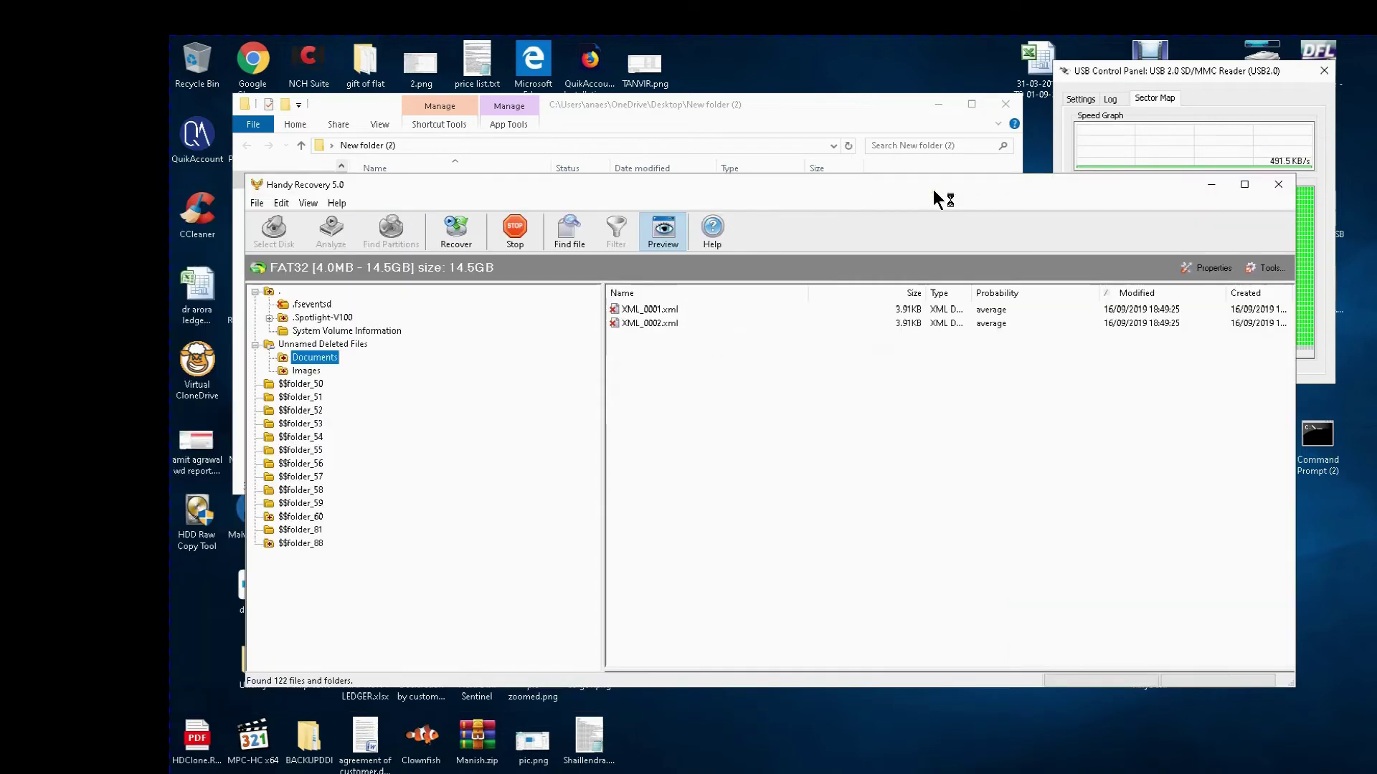
Show the Images folder, select ImageJPEG_0003 and ImageJPEG_0005, then stop the extended analysis.
click(306, 371)
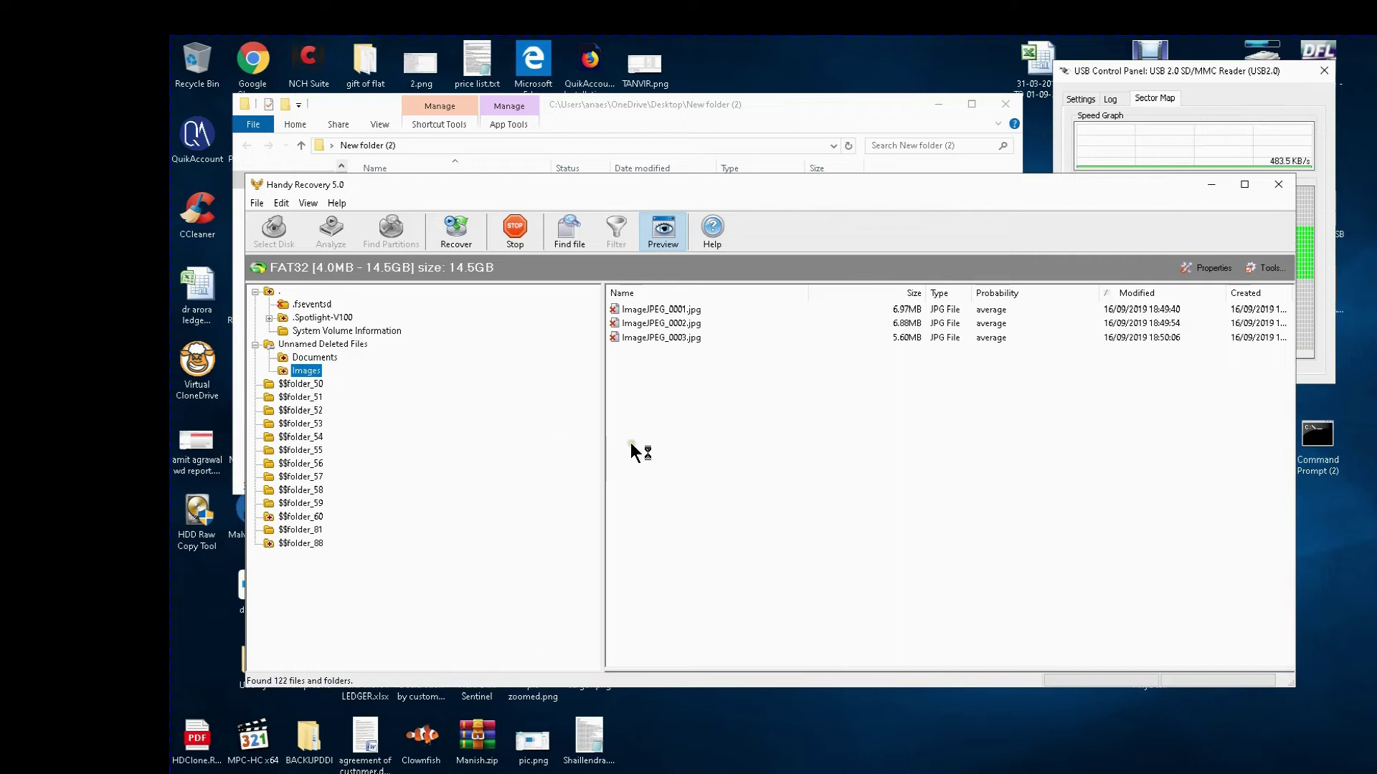
click(691, 337)
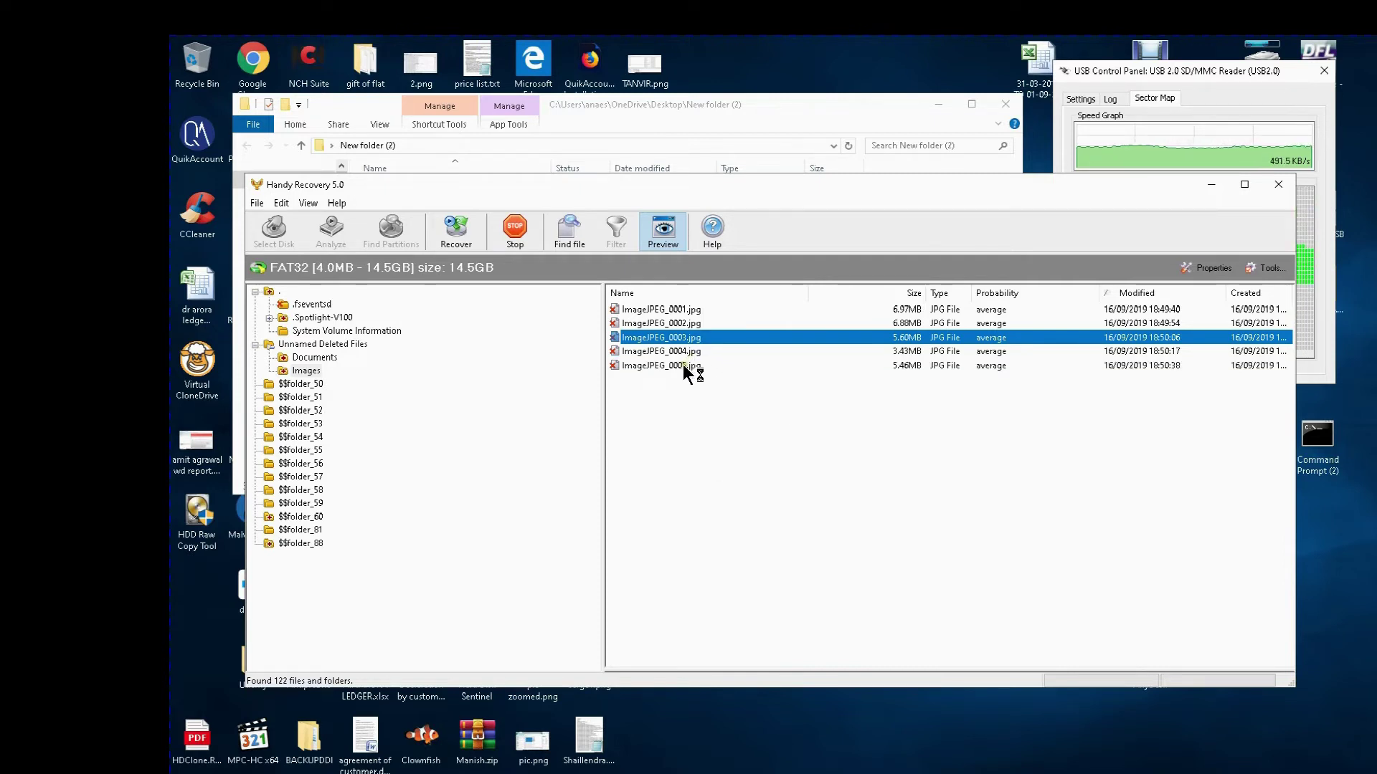
click(683, 364)
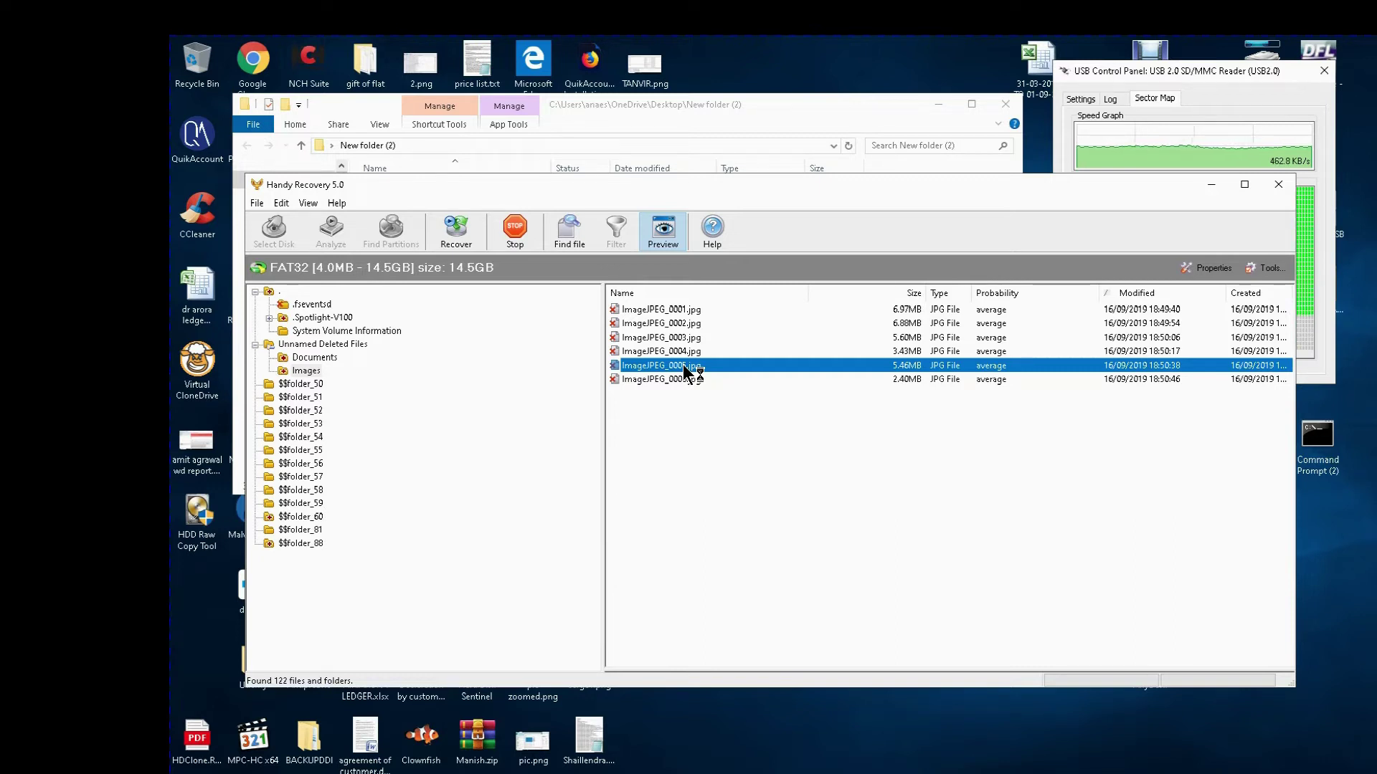
click(521, 239)
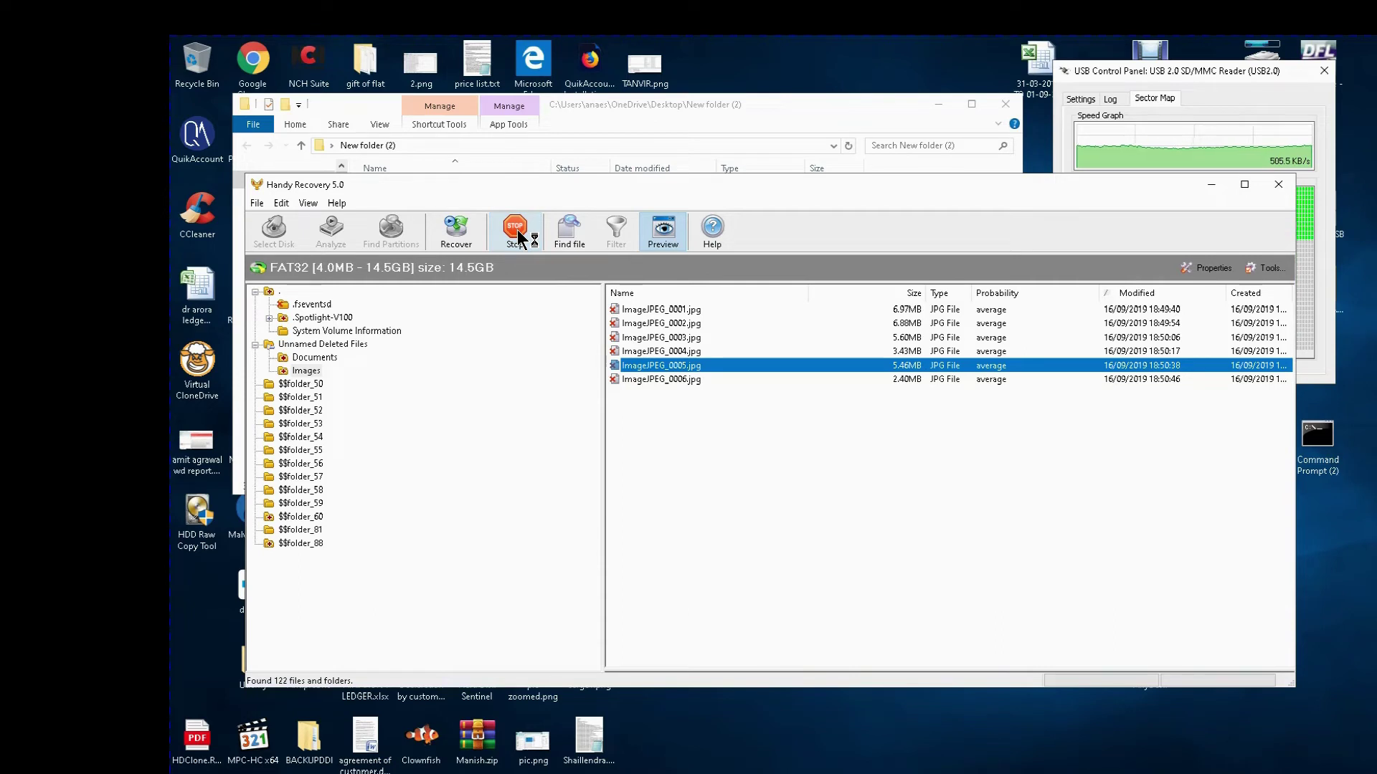
Start a disk image save and choose the FAT32 partition to image.
click(256, 203)
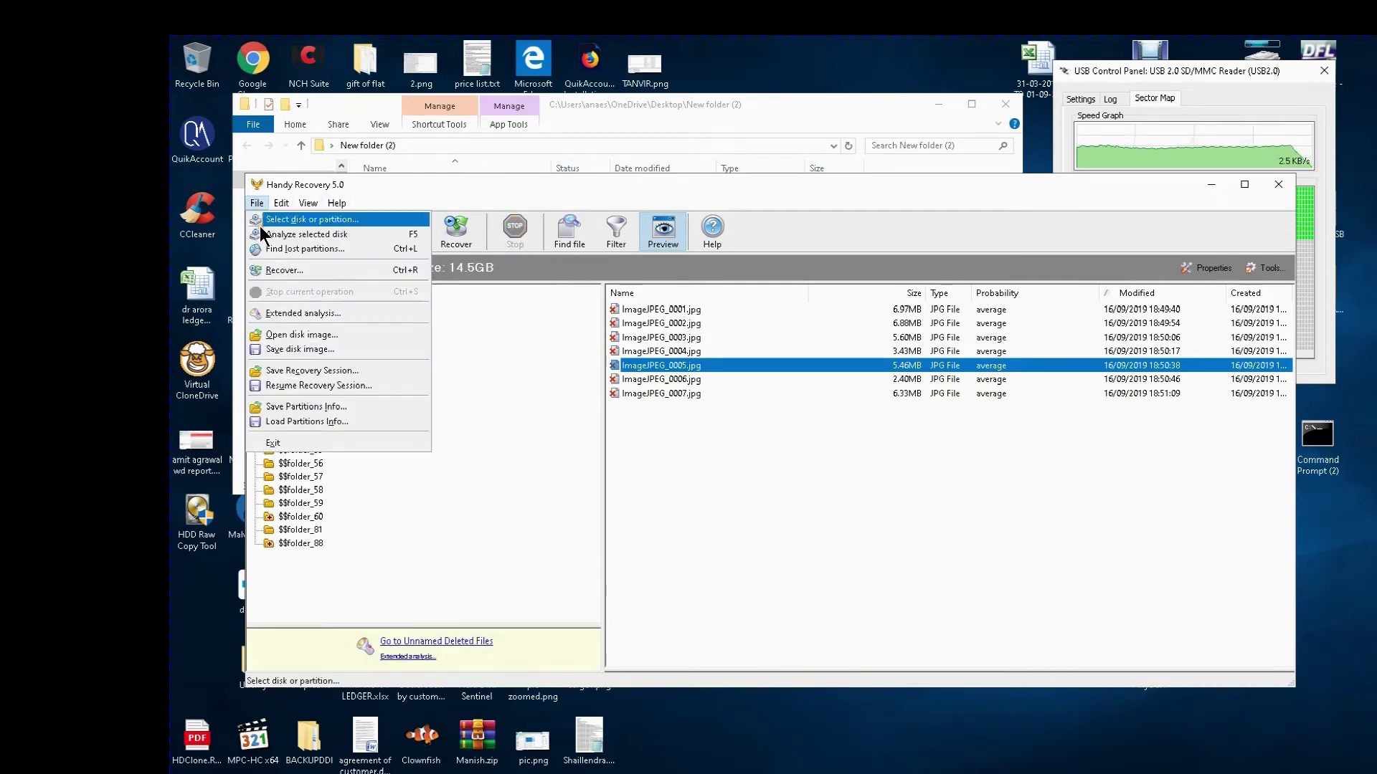
click(291, 351)
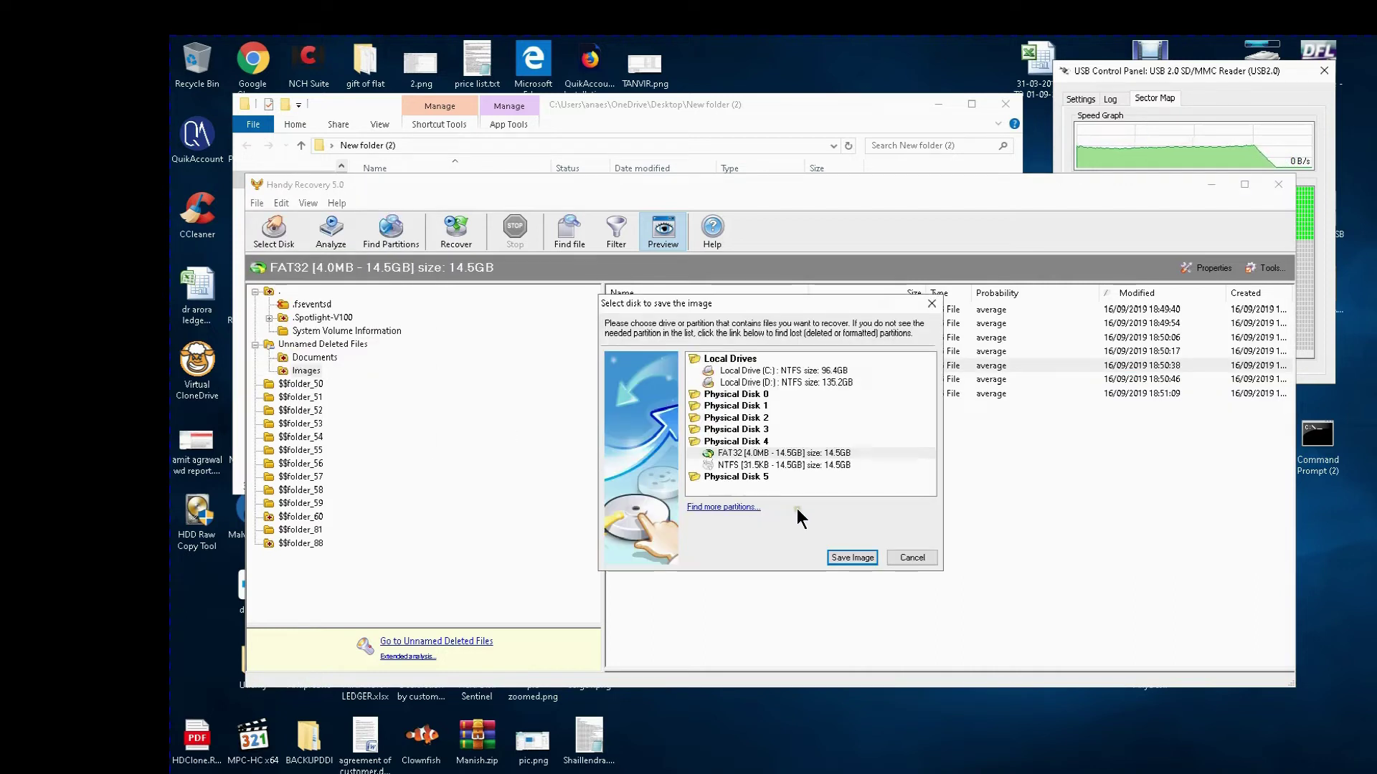
click(801, 453)
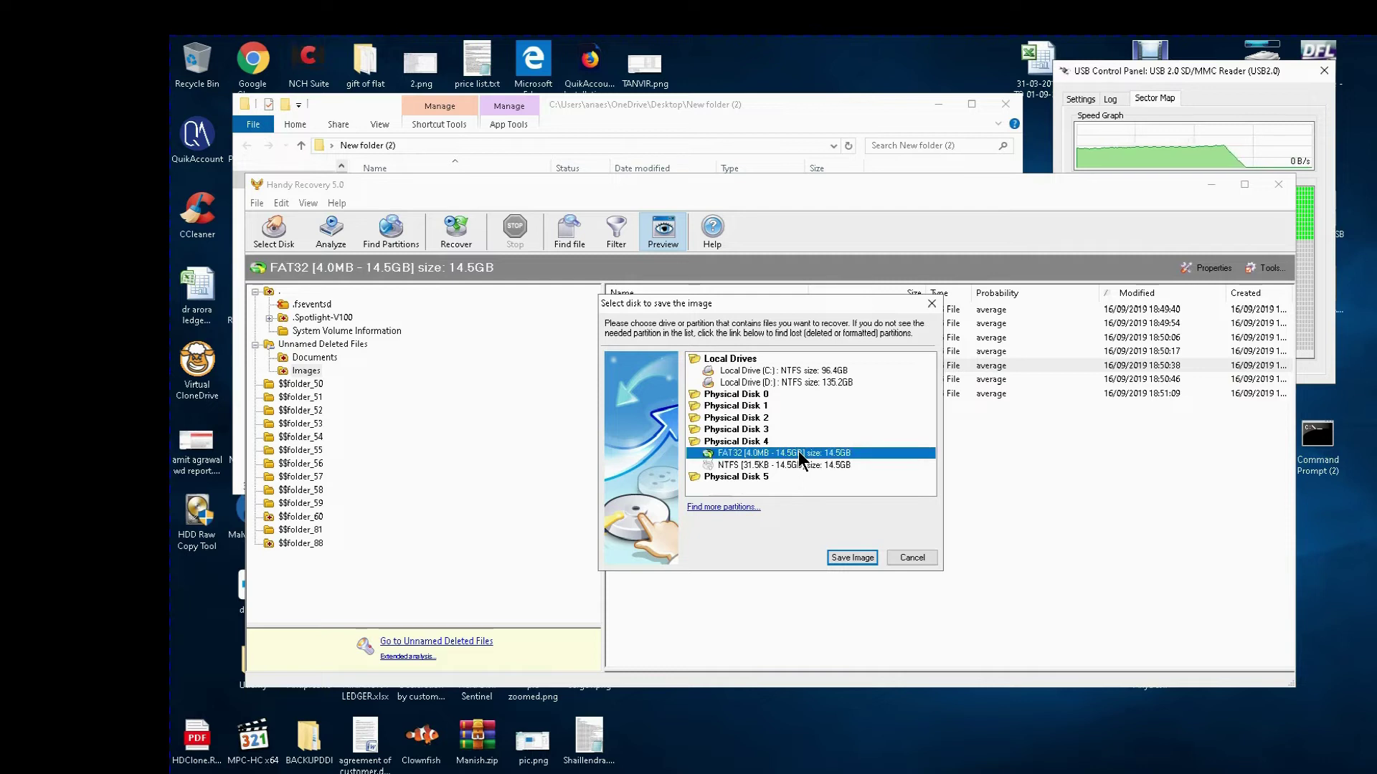
click(844, 558)
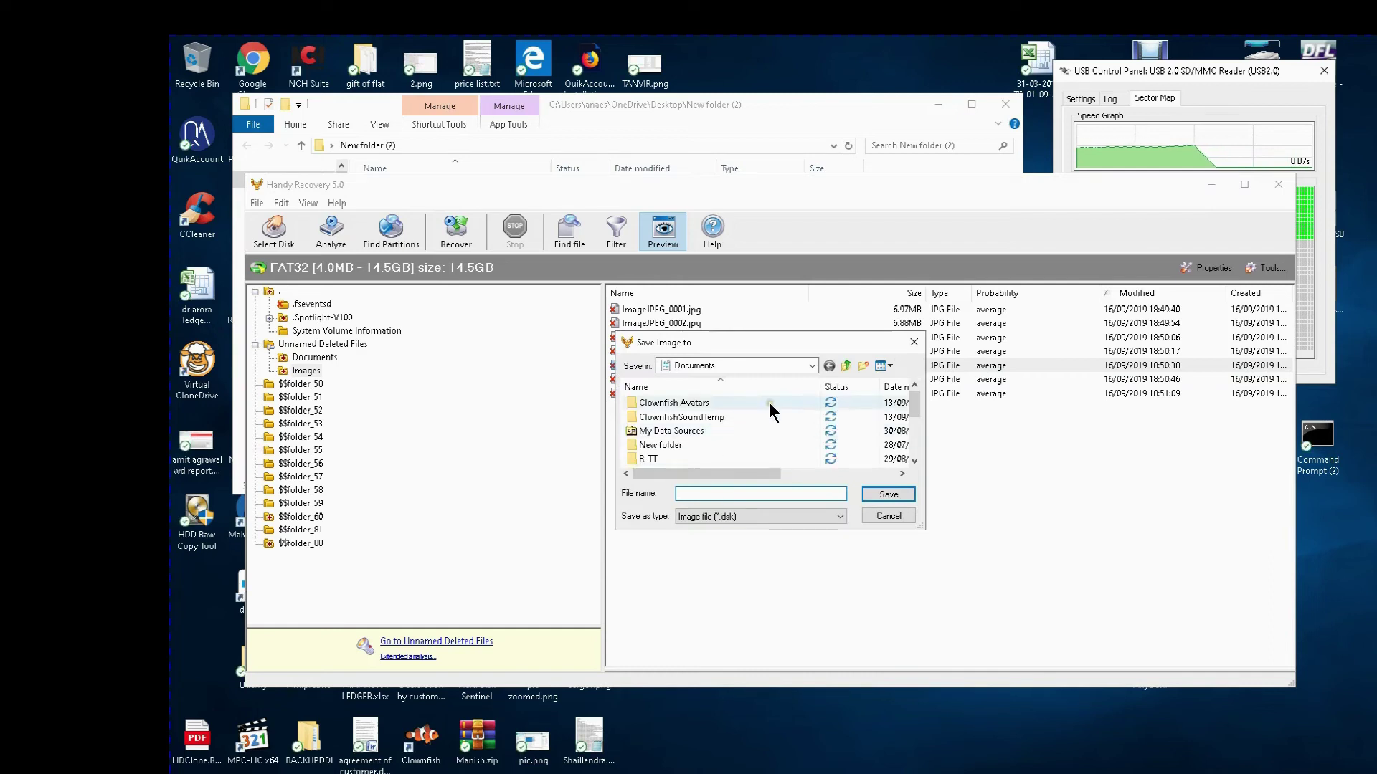
Save the image as HANDY on Local Disk (D:).
click(812, 366)
click(813, 367)
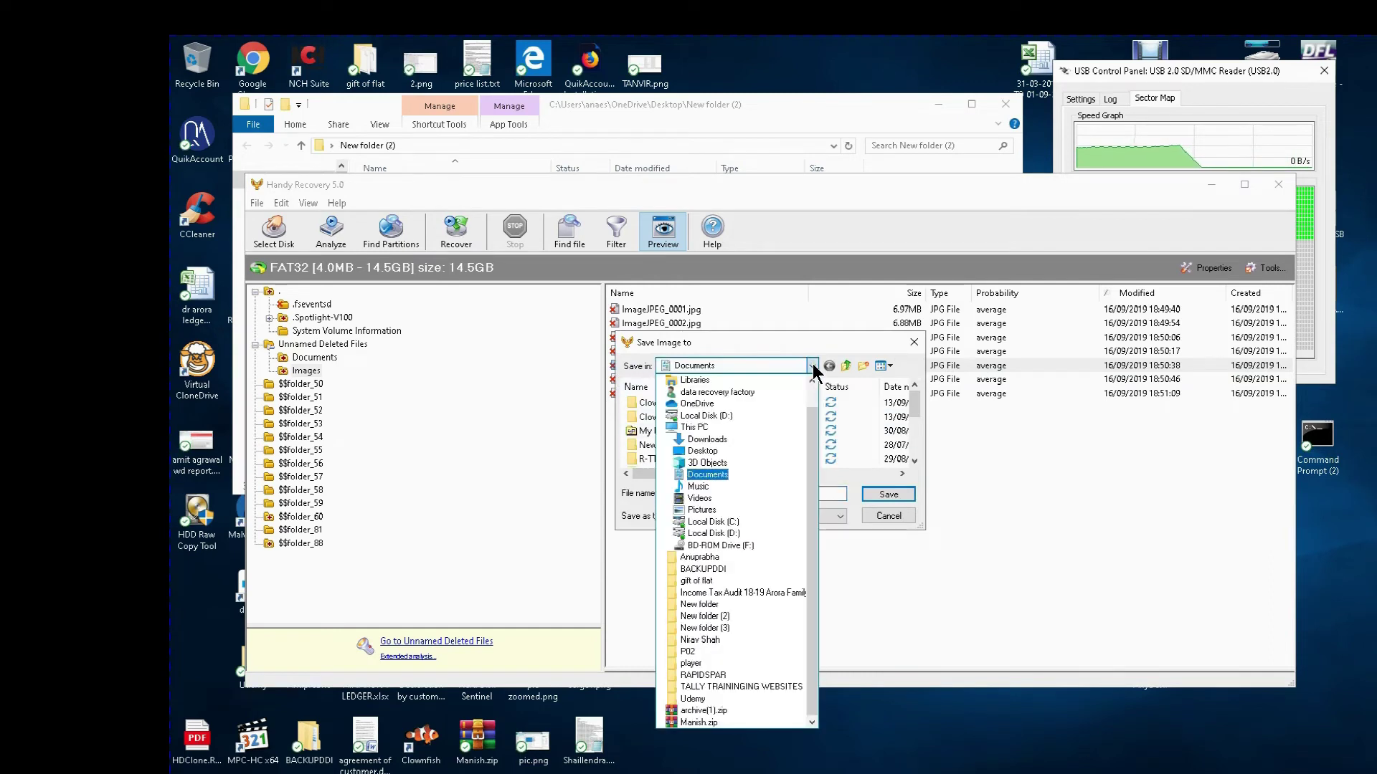
click(768, 533)
click(760, 493)
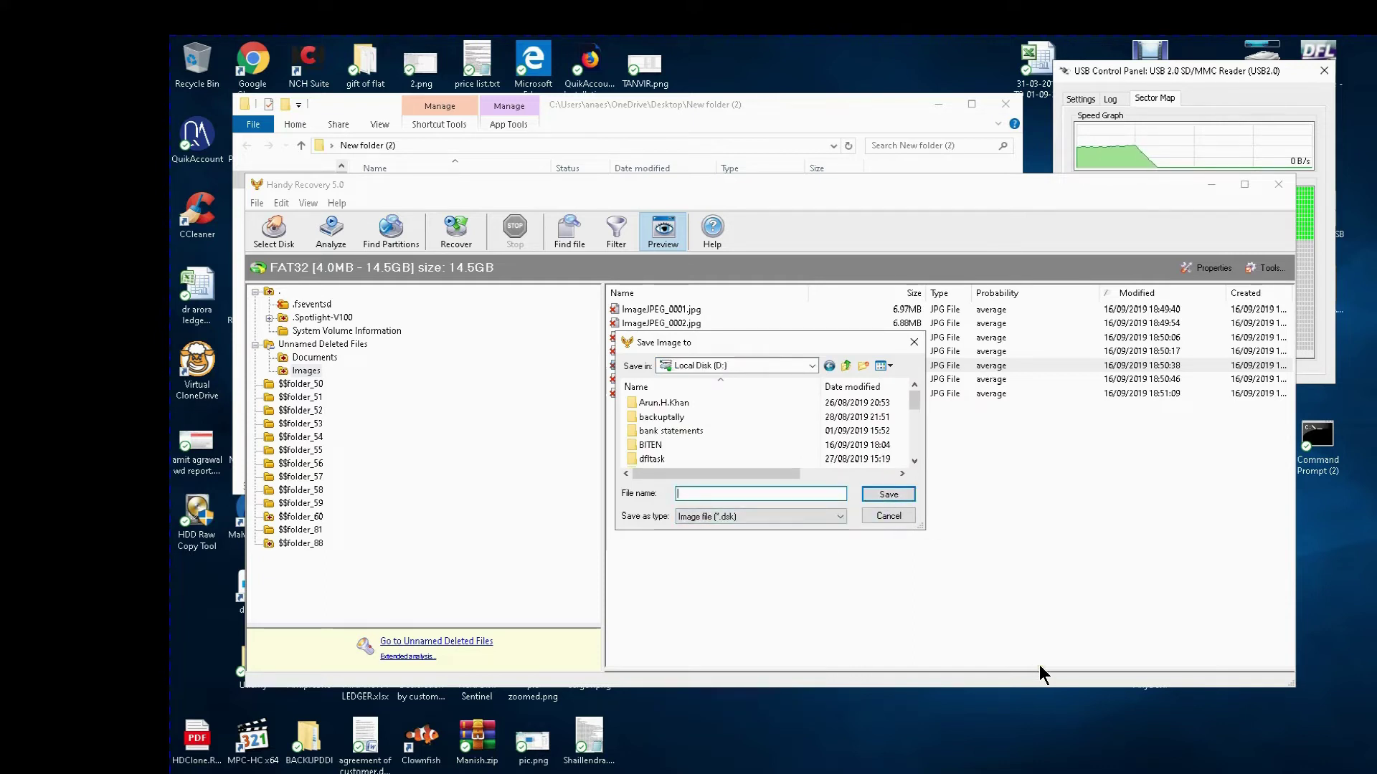
text(HANDY)
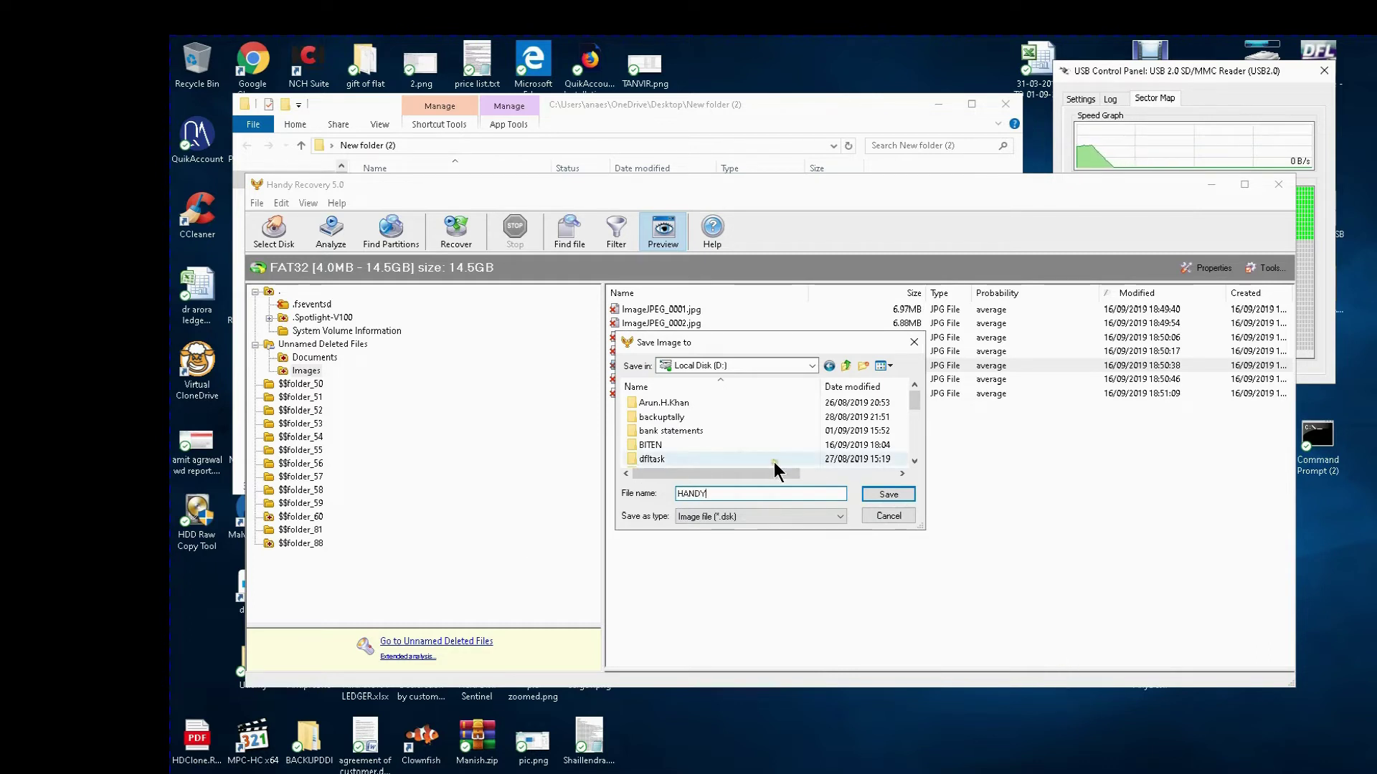
click(887, 495)
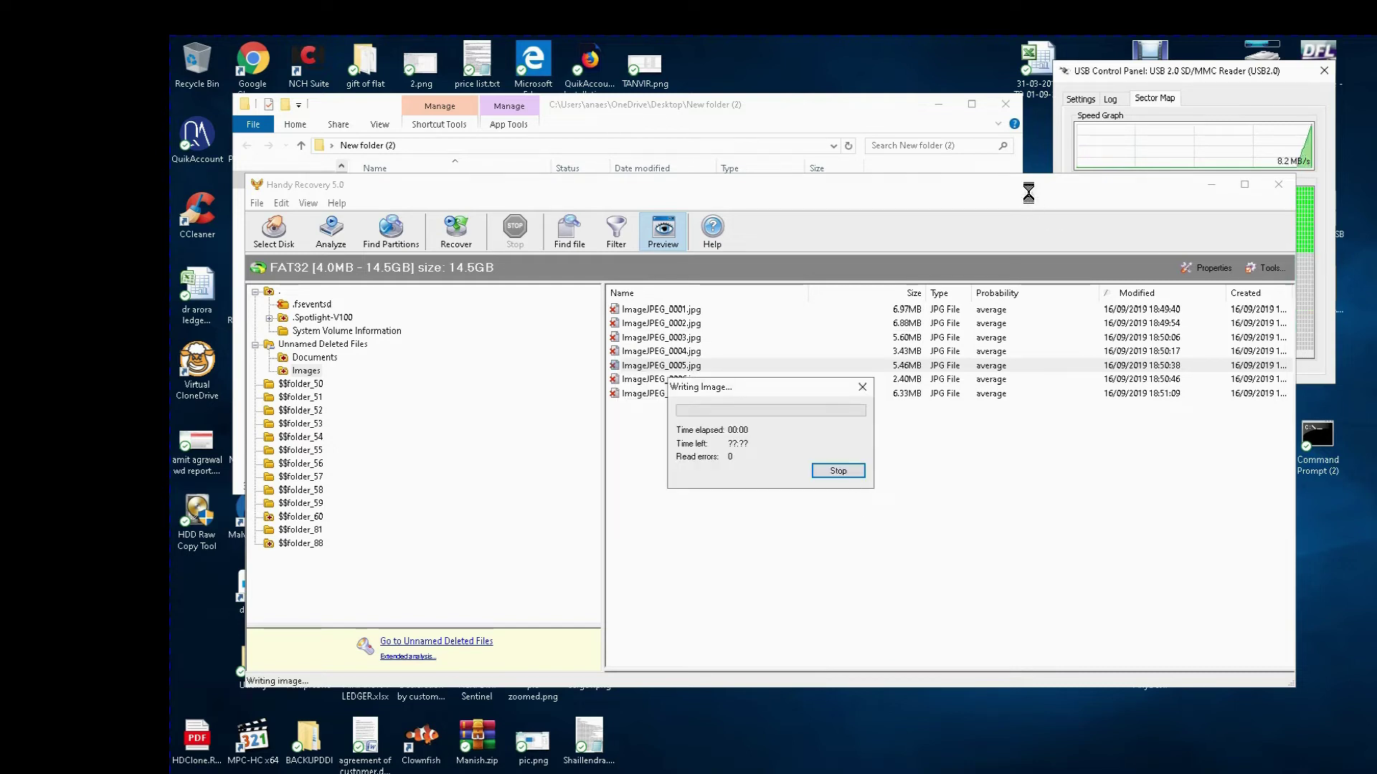
Stop writing the HANDY image, confirm the stop, and keep the partial image file.
drag(1177, 71, 1205, 48)
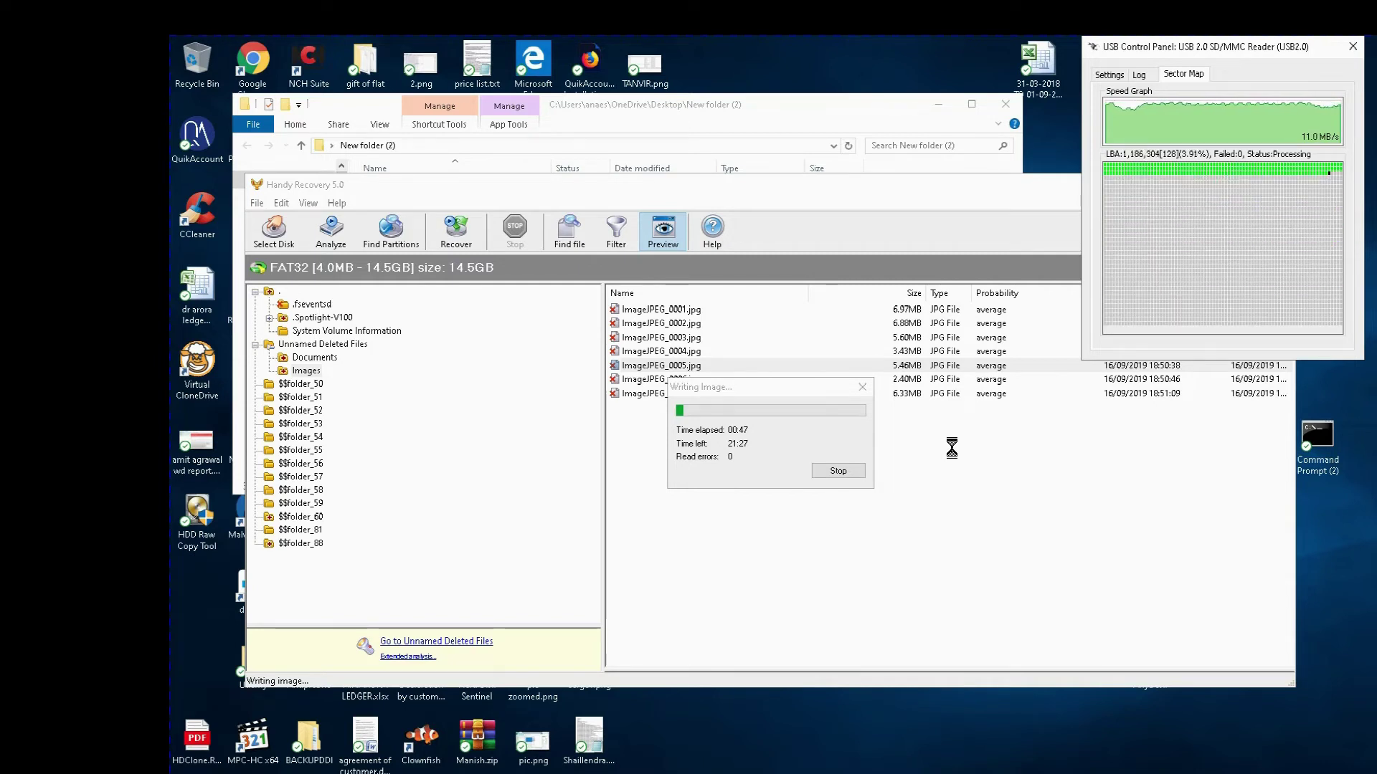
click(849, 471)
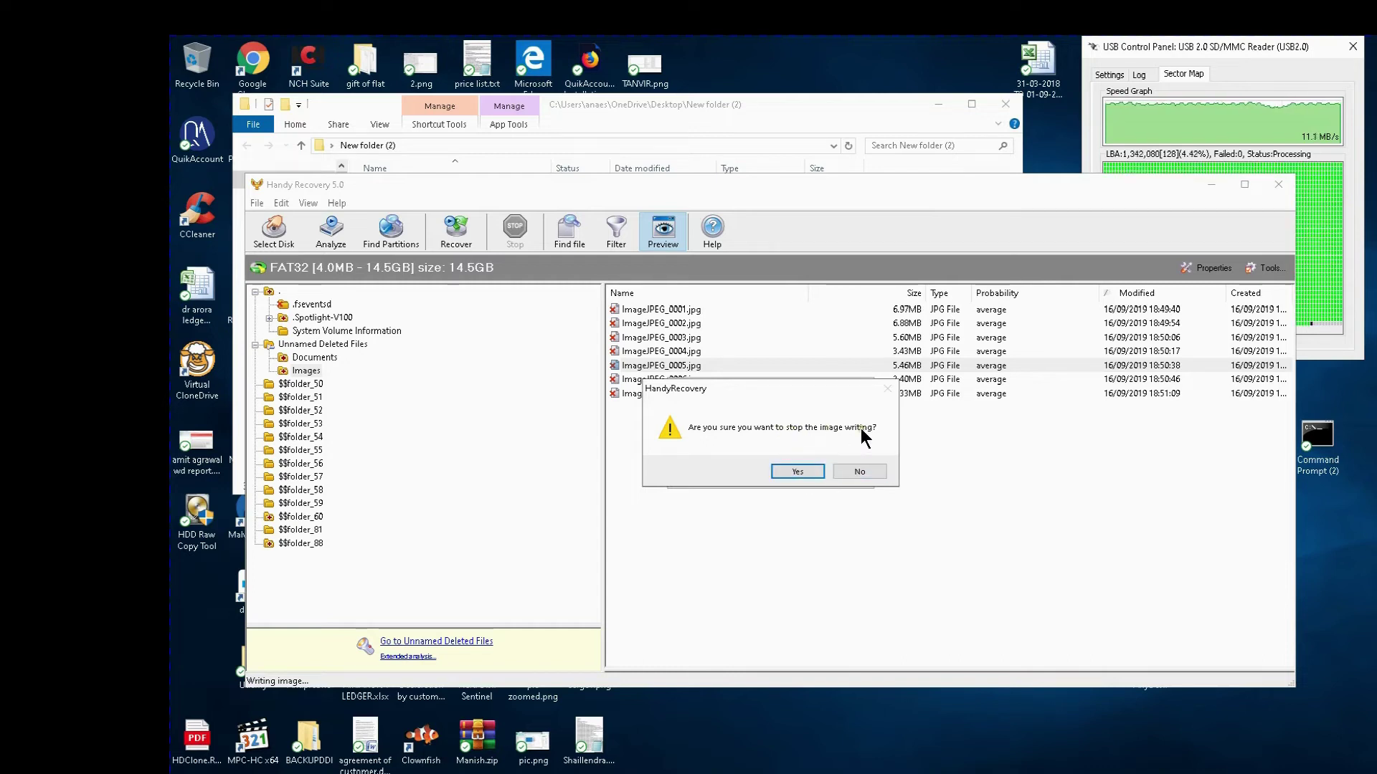
click(804, 471)
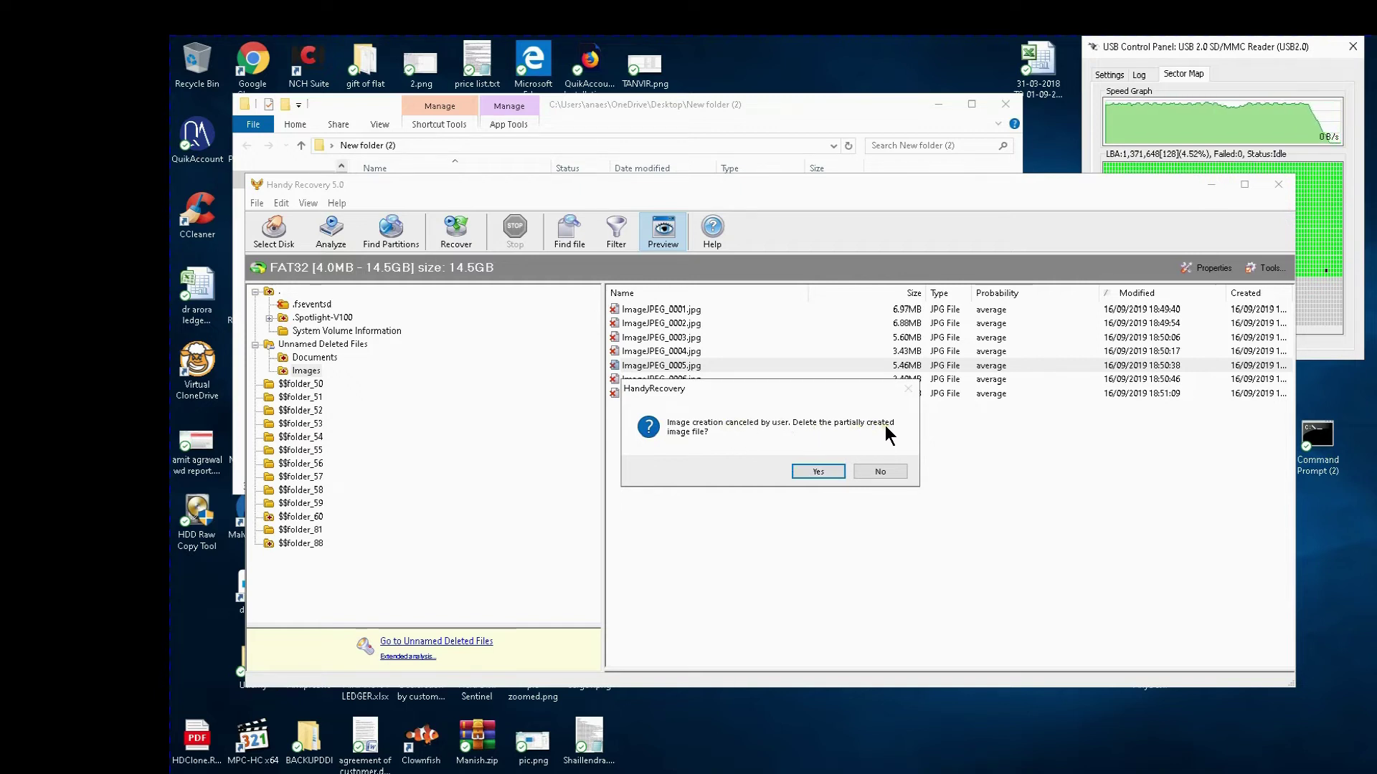
click(880, 472)
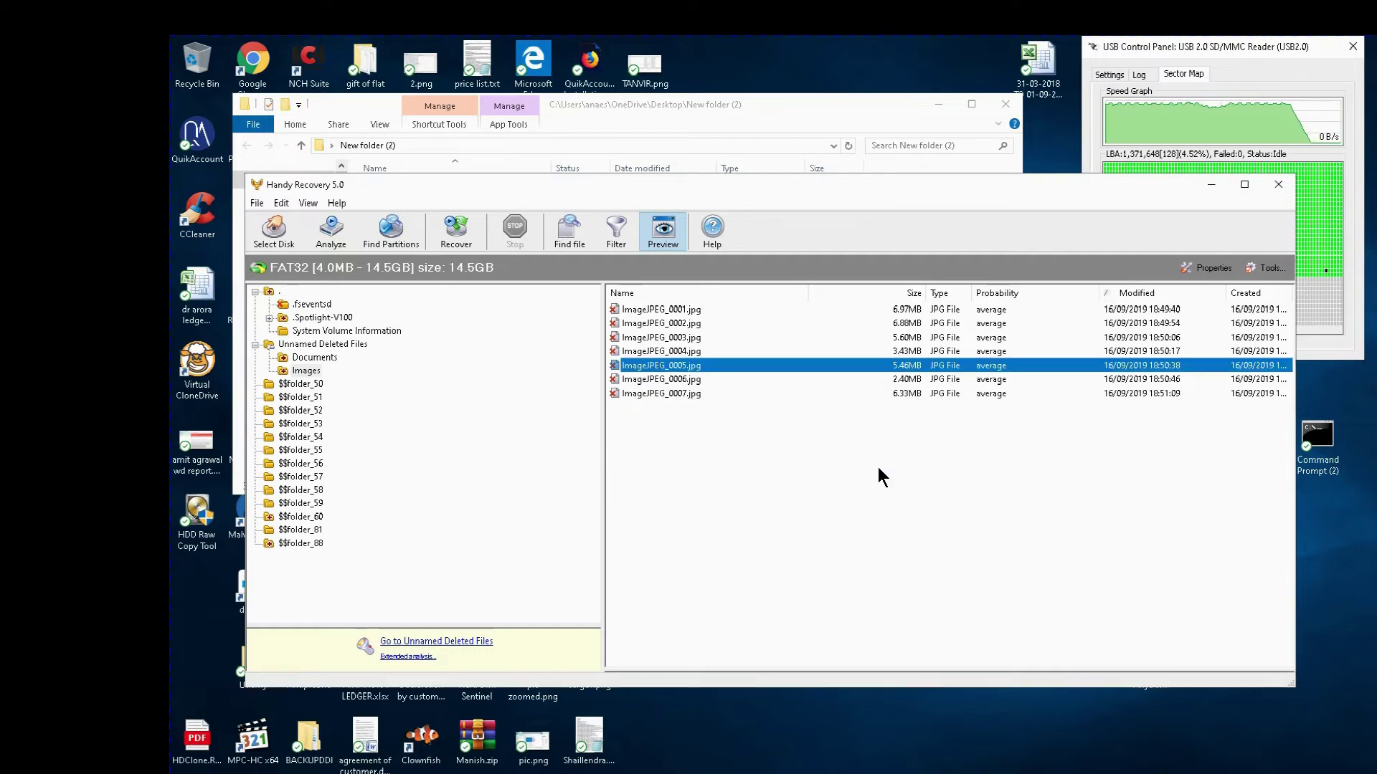
Exit Handy Recovery saving the recovery session, and close the Explorer window.
click(1279, 186)
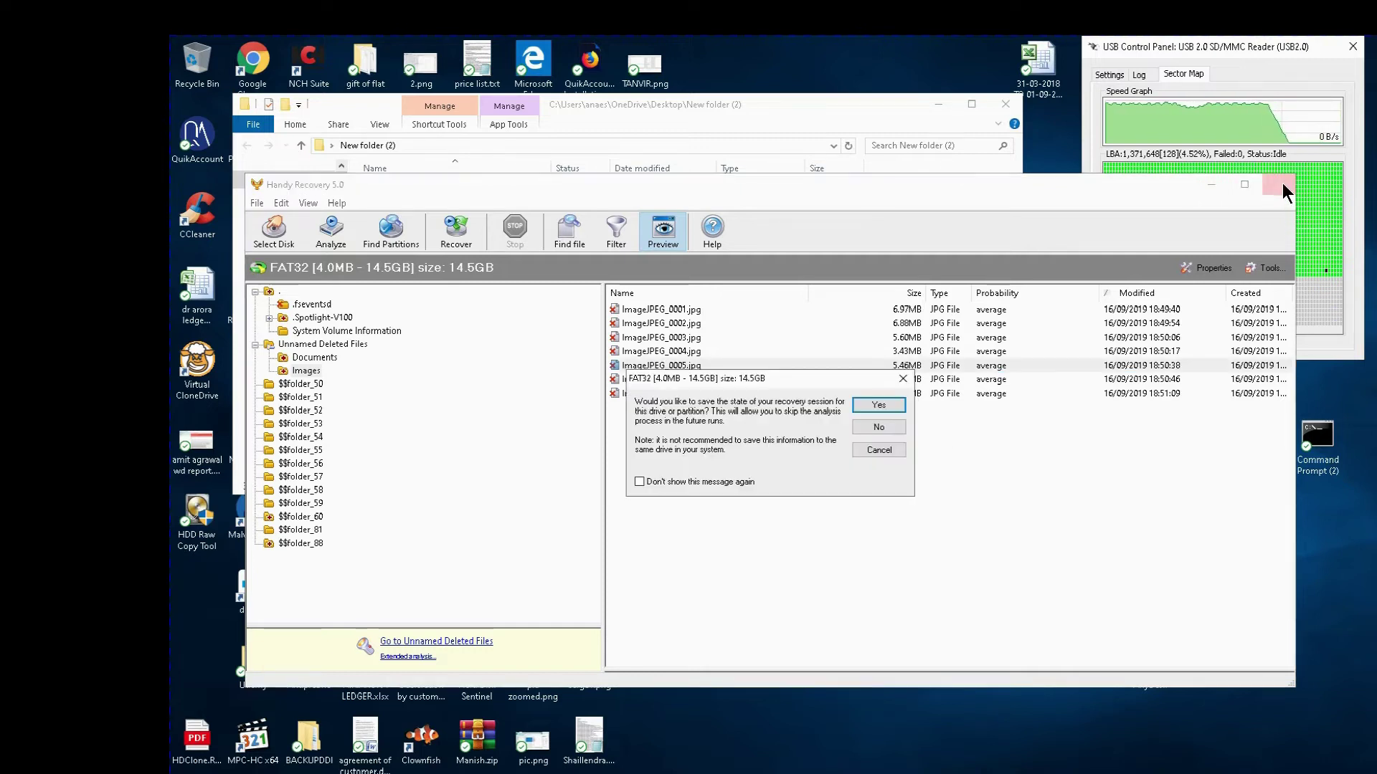
click(864, 398)
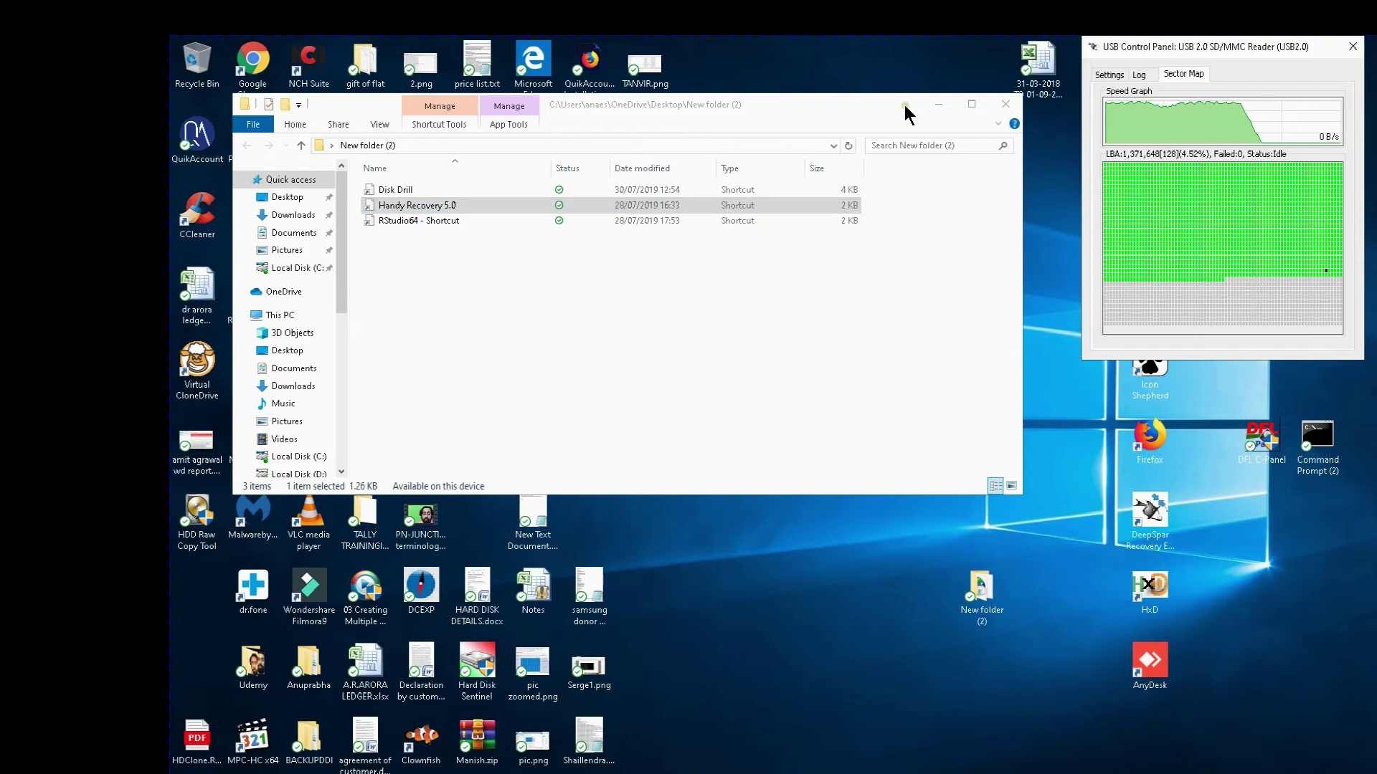
click(1004, 105)
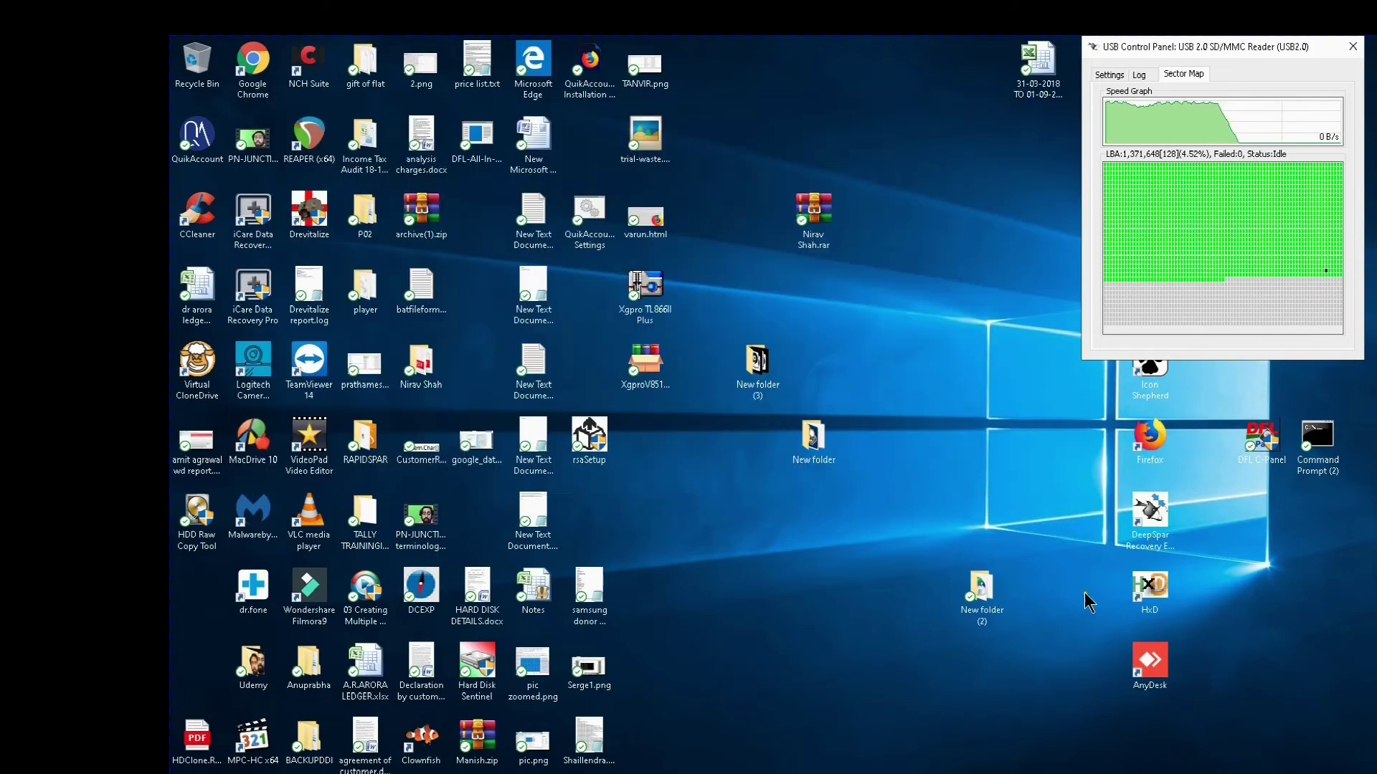
Launch R-Studio from the RStudio64 - Shortcut in New folder (2).
double_click(982, 595)
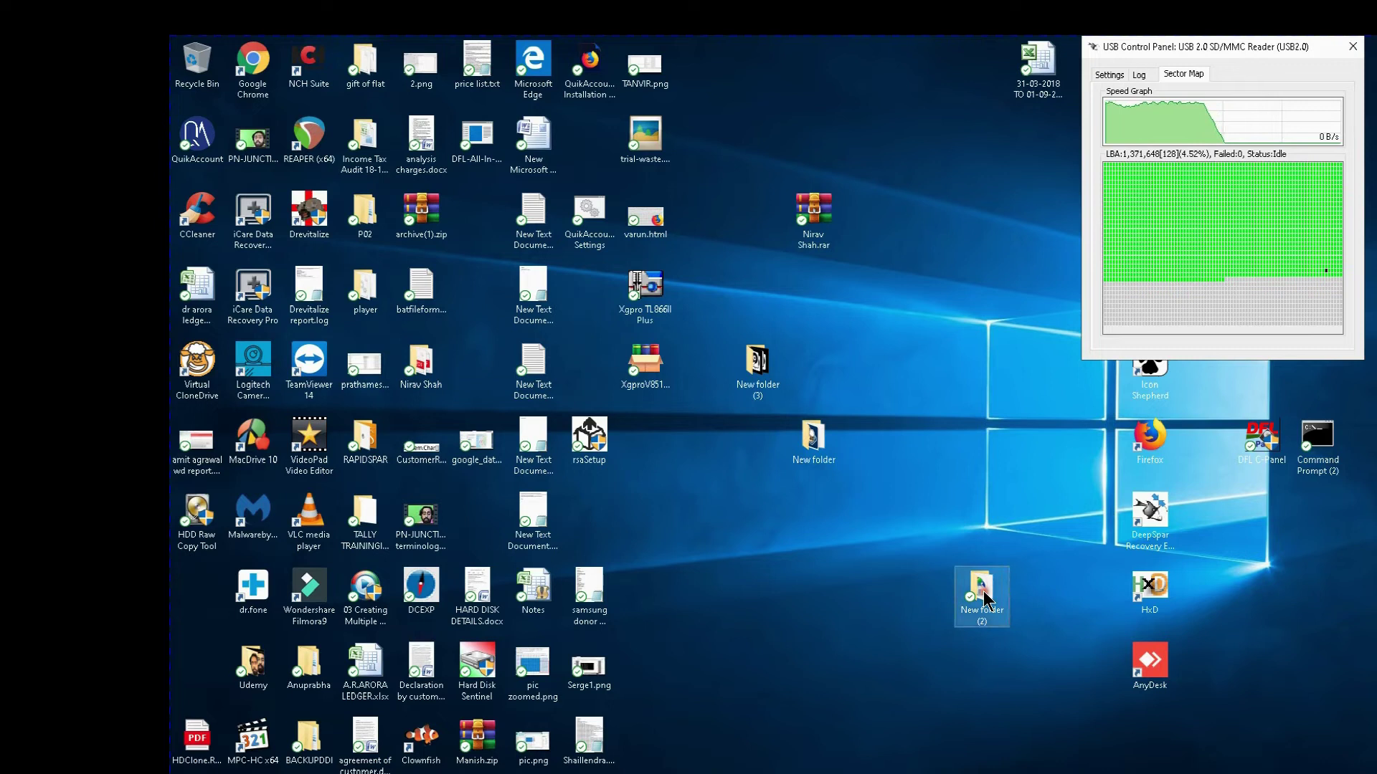
click(439, 241)
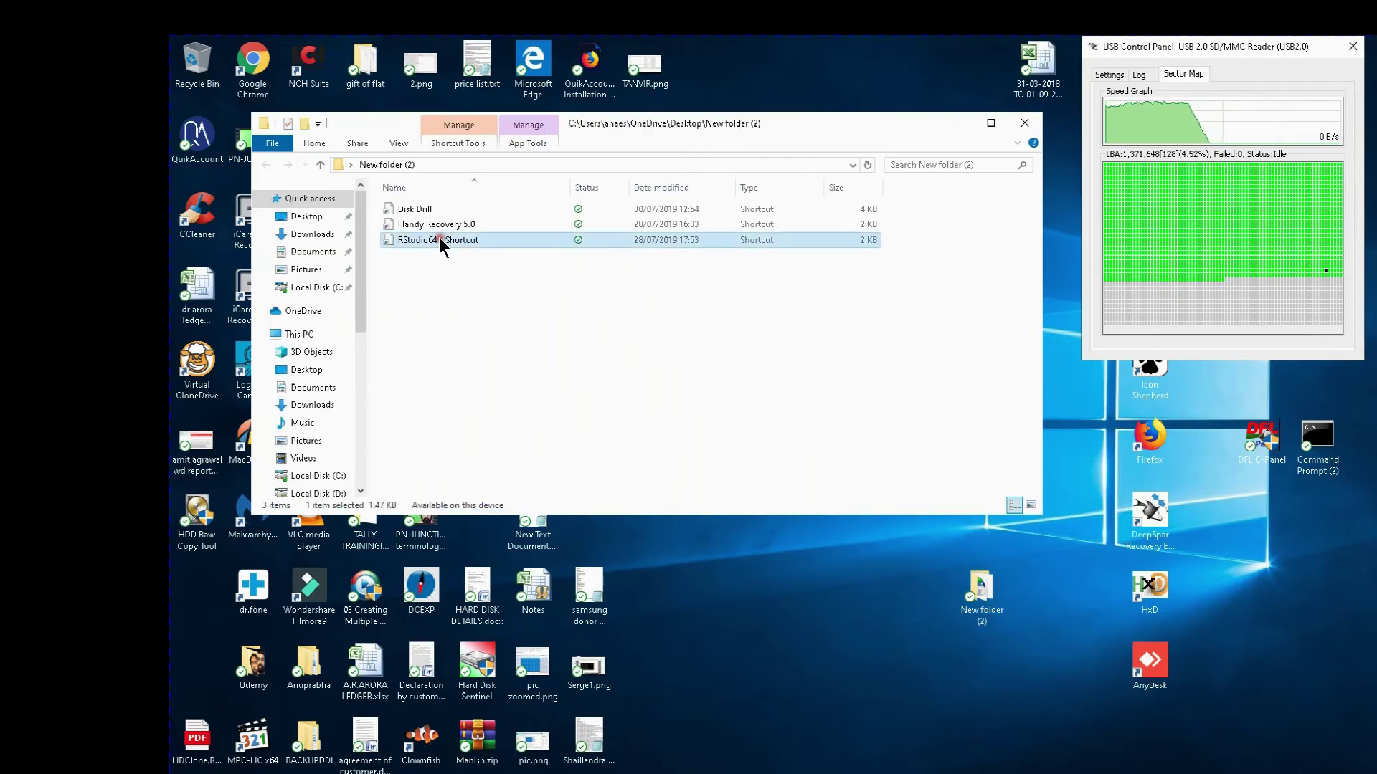
double_click(440, 241)
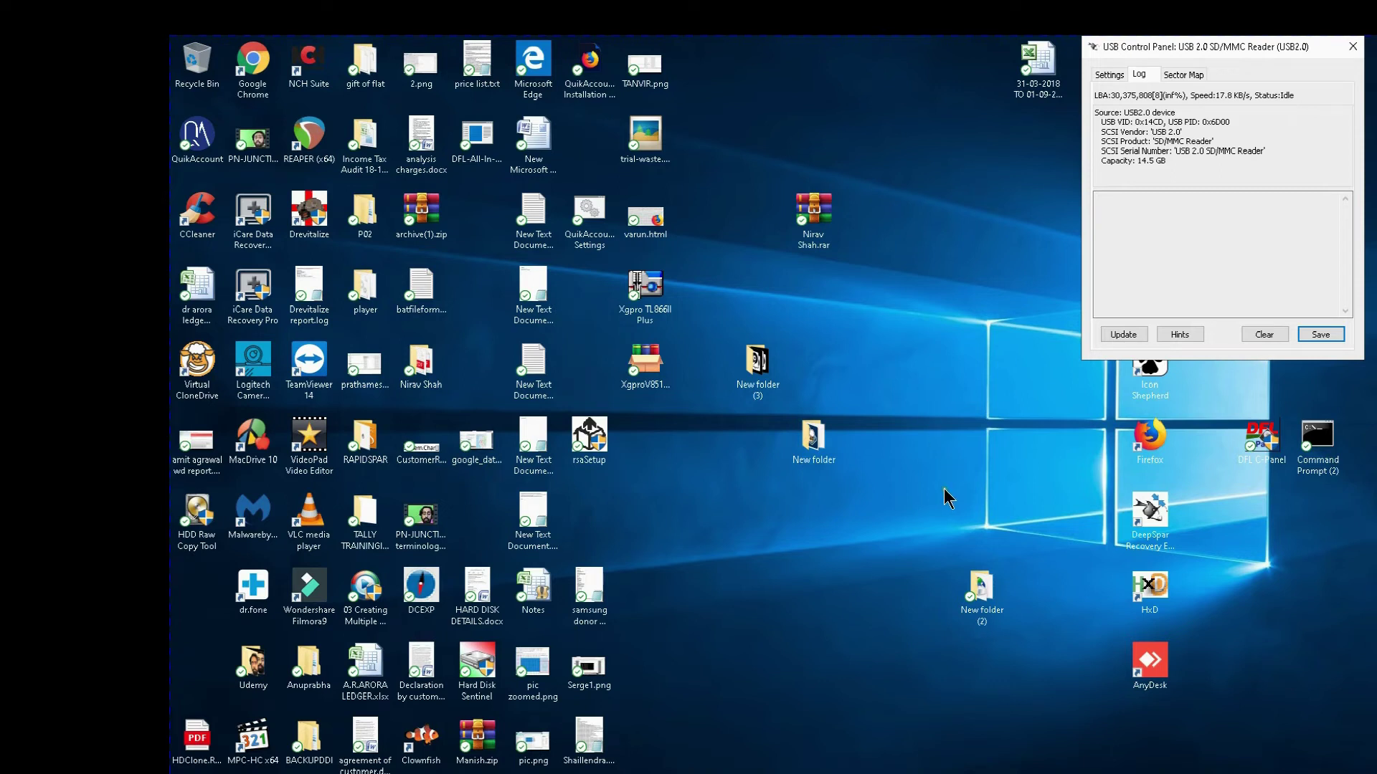
double_click(980, 594)
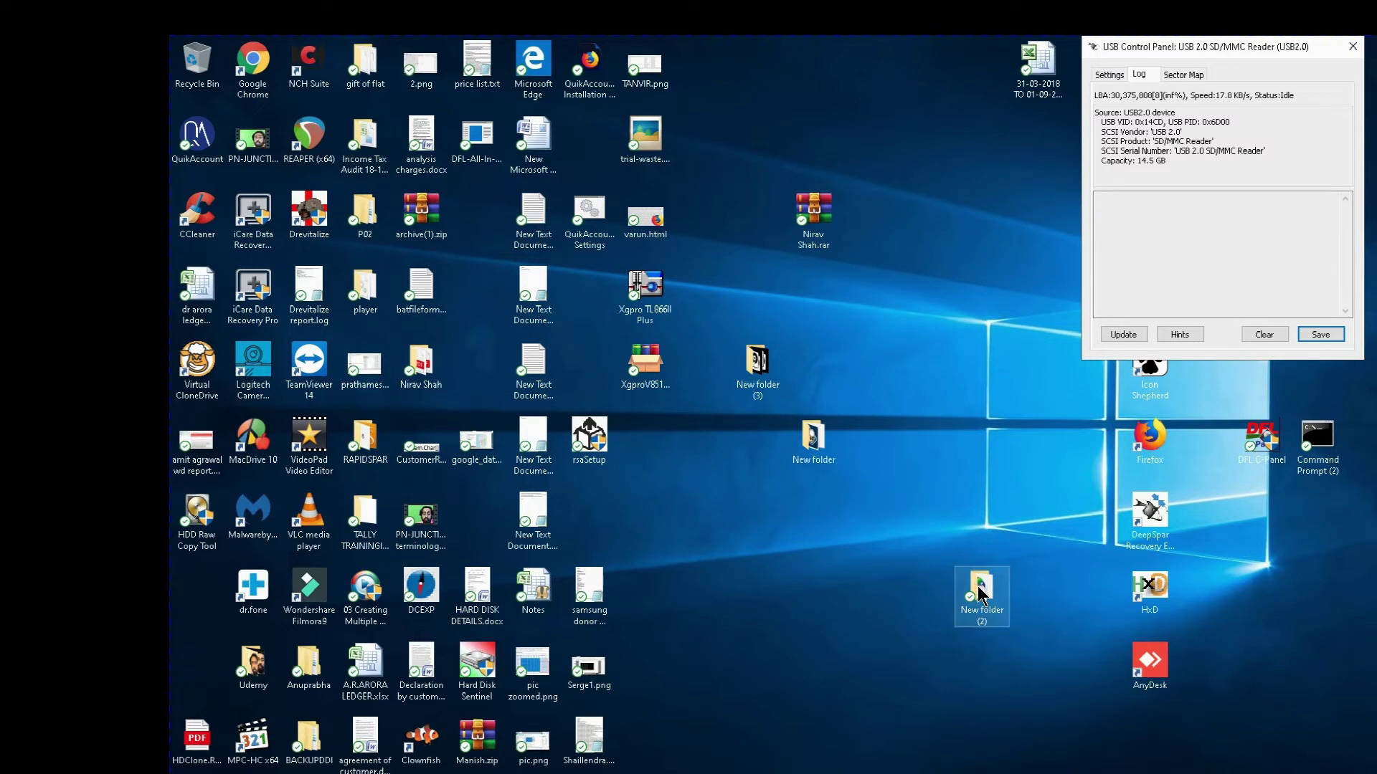
click(477, 258)
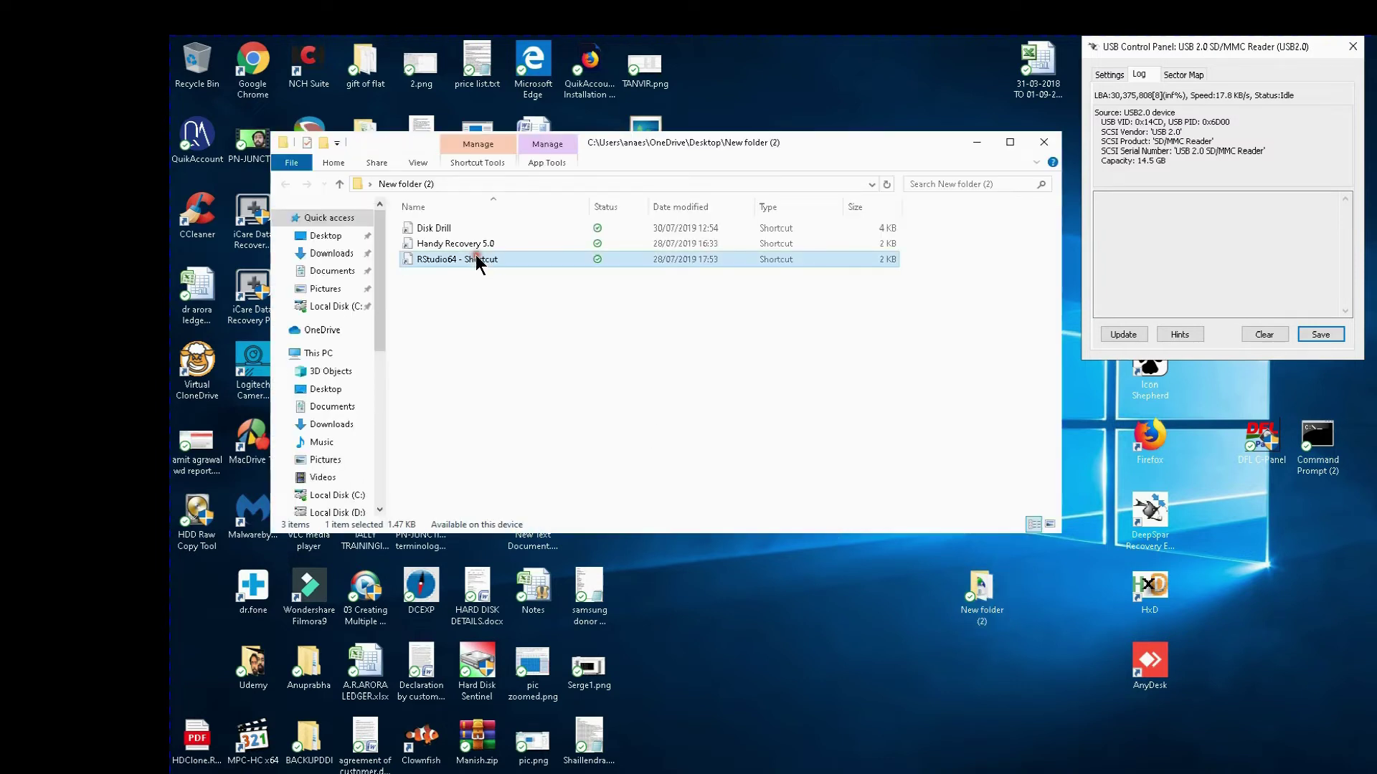
double_click(475, 258)
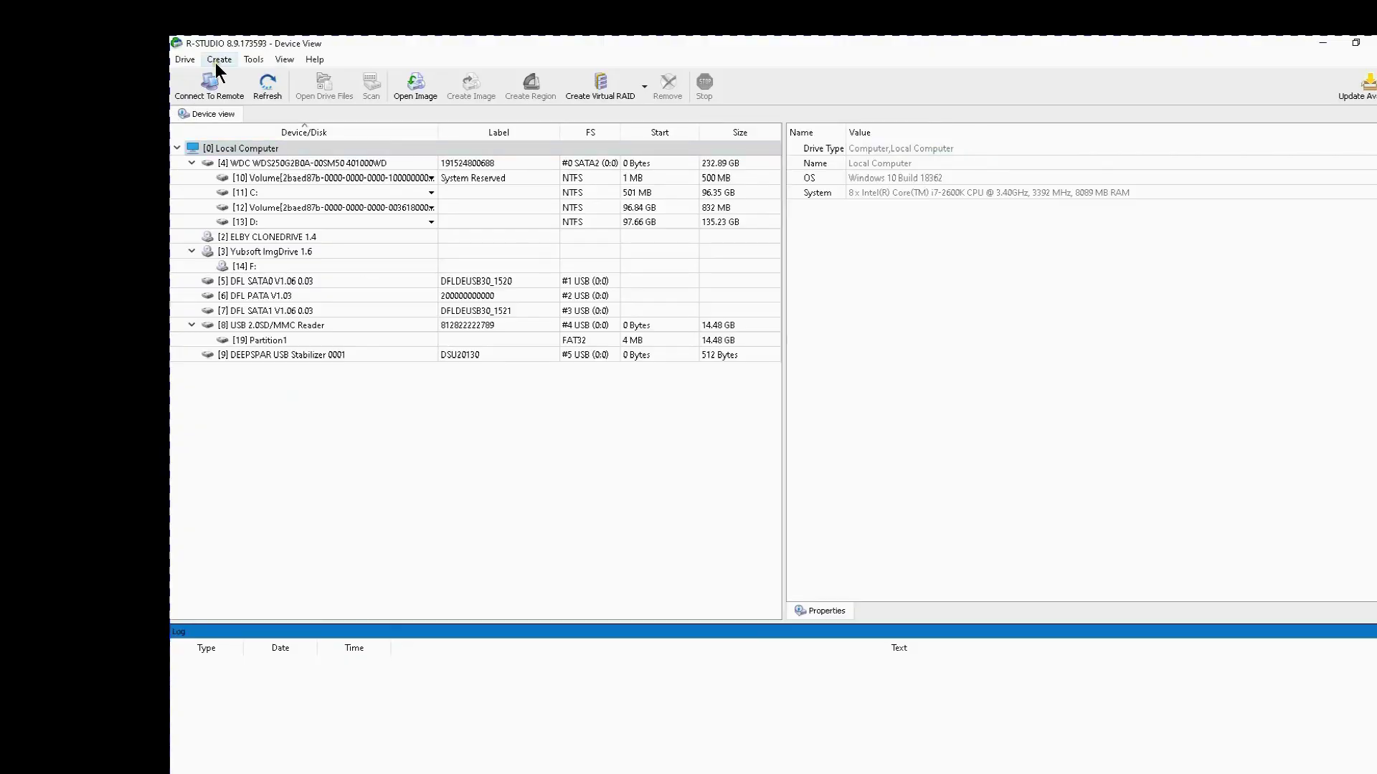
Open the HANDY.dsk disk image in R-Studio.
click(184, 59)
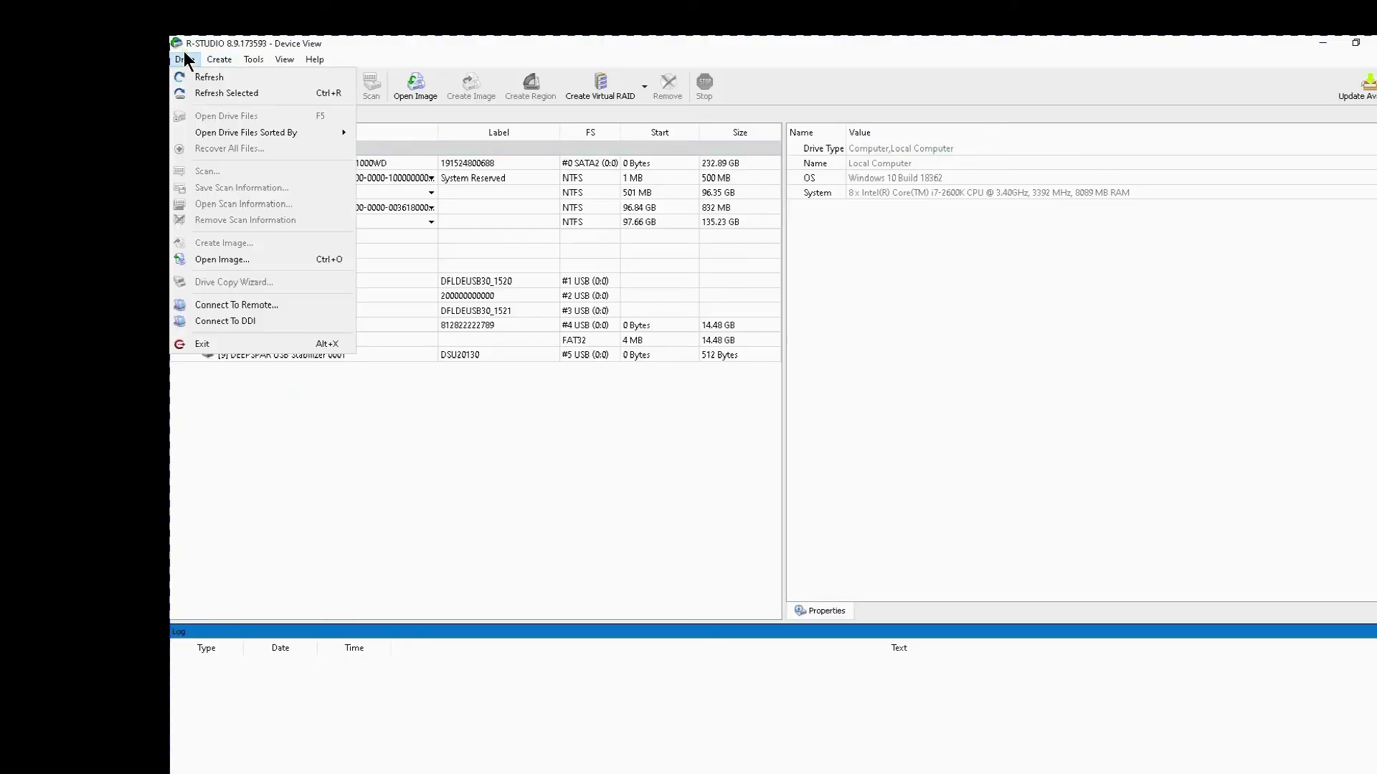
click(225, 259)
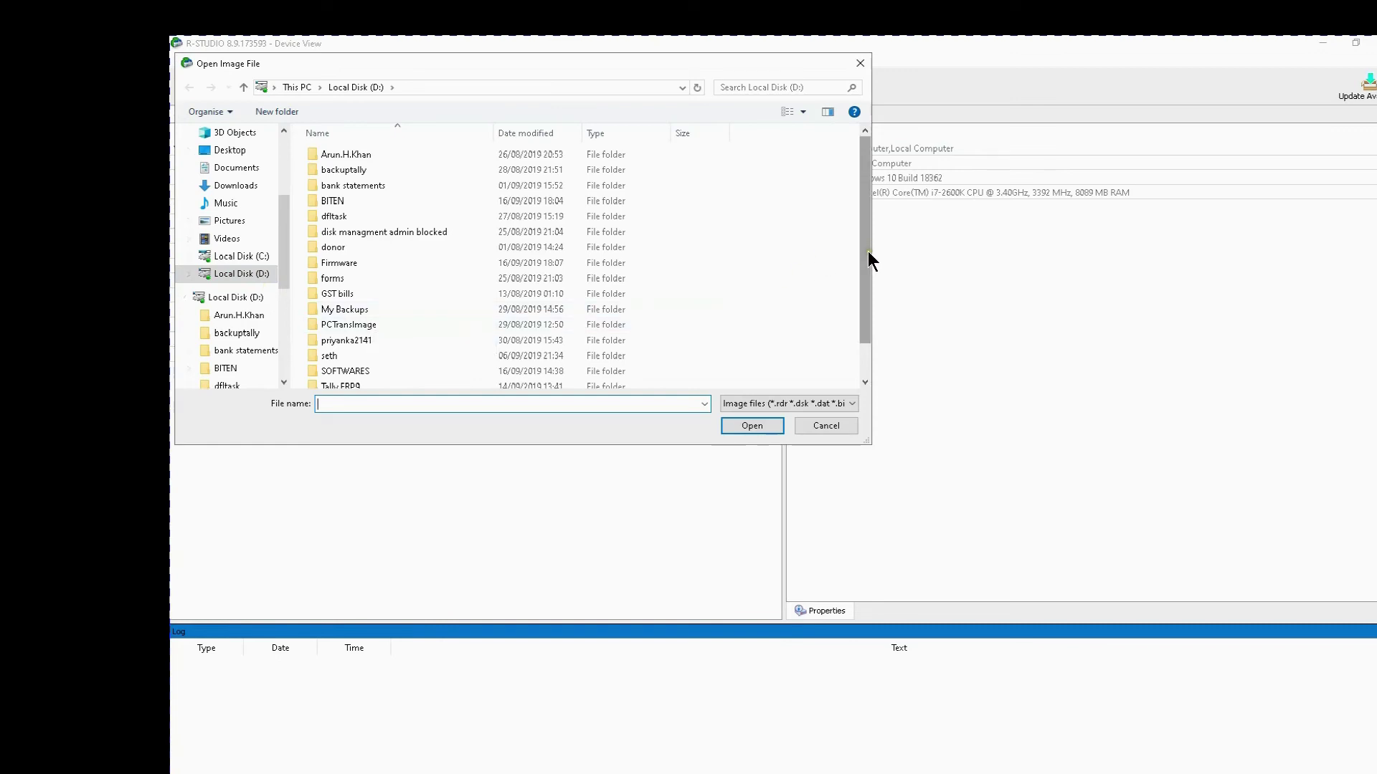
drag(868, 251, 860, 337)
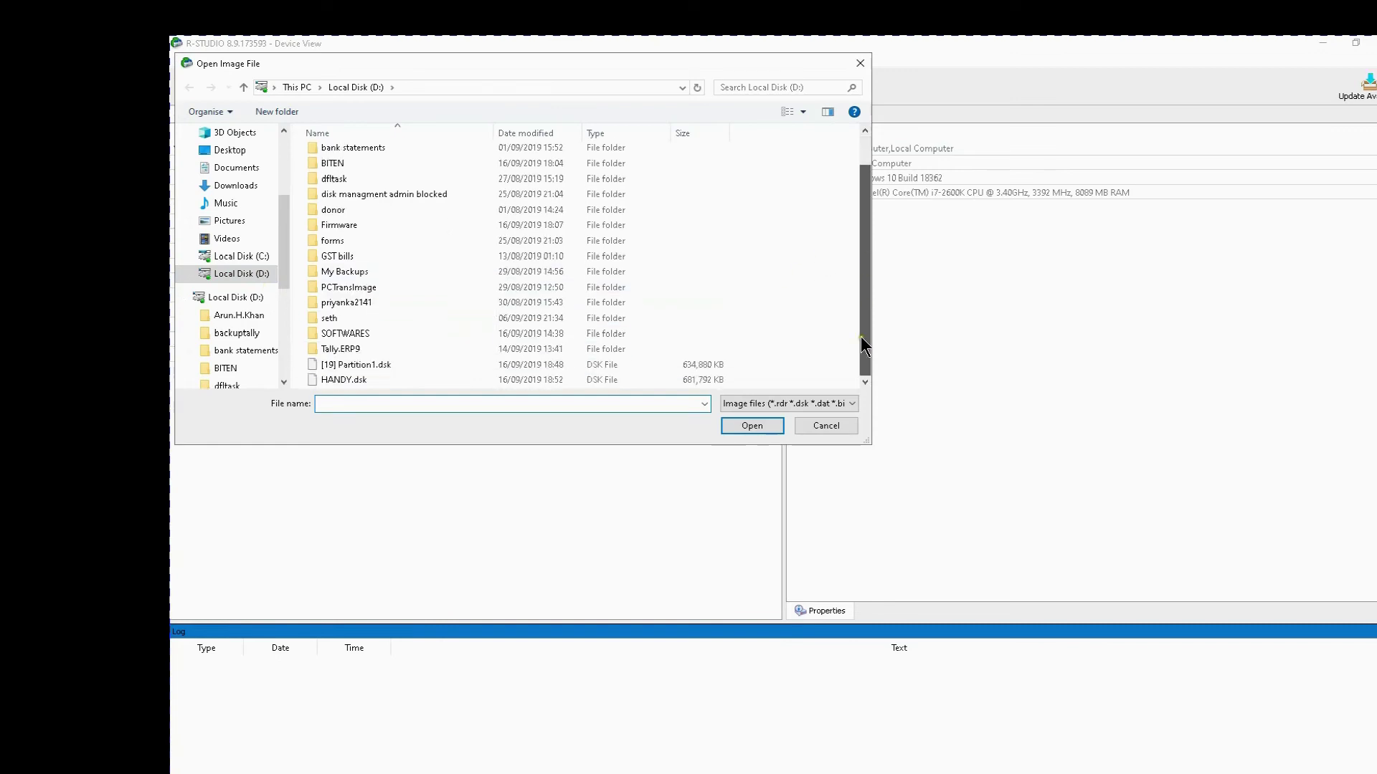
click(353, 380)
click(741, 426)
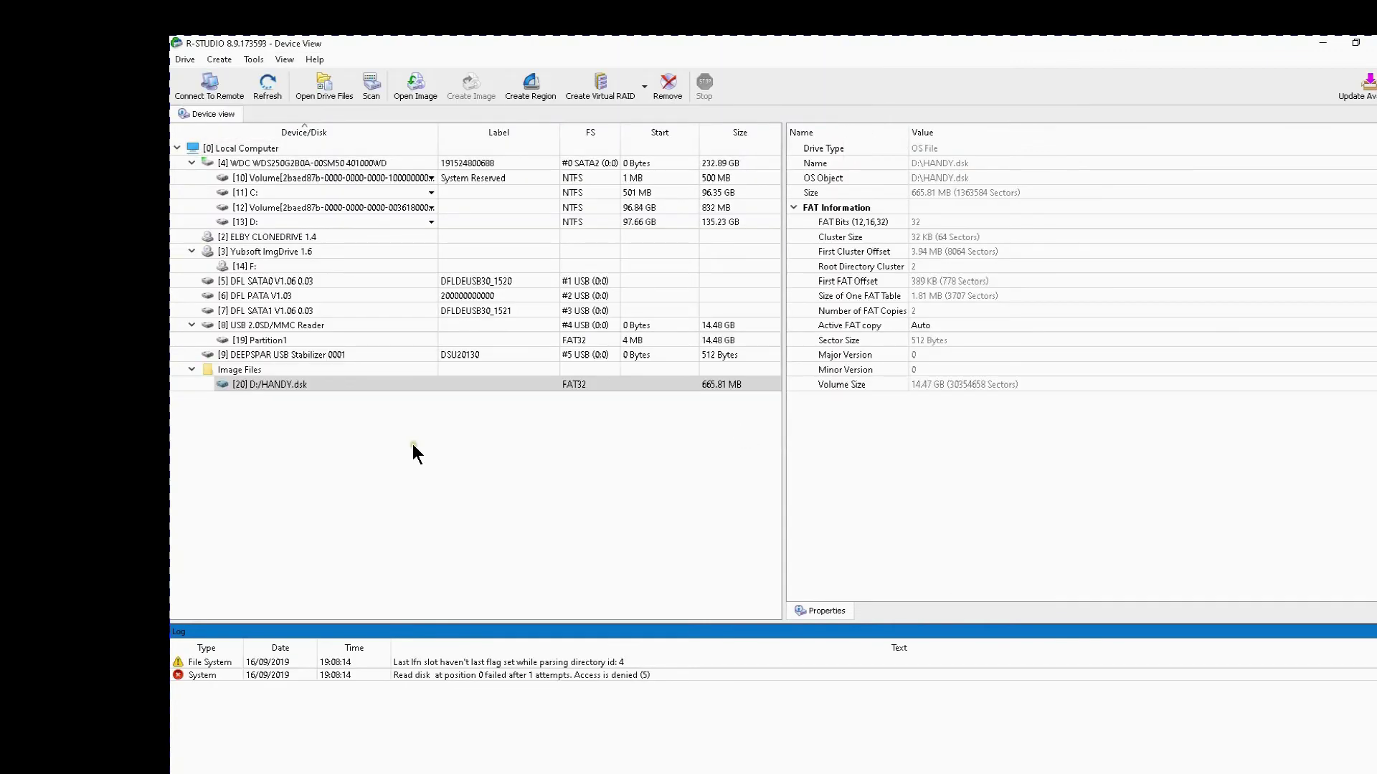
Run a scan of the HANDY.dsk image.
click(316, 385)
right_click(317, 383)
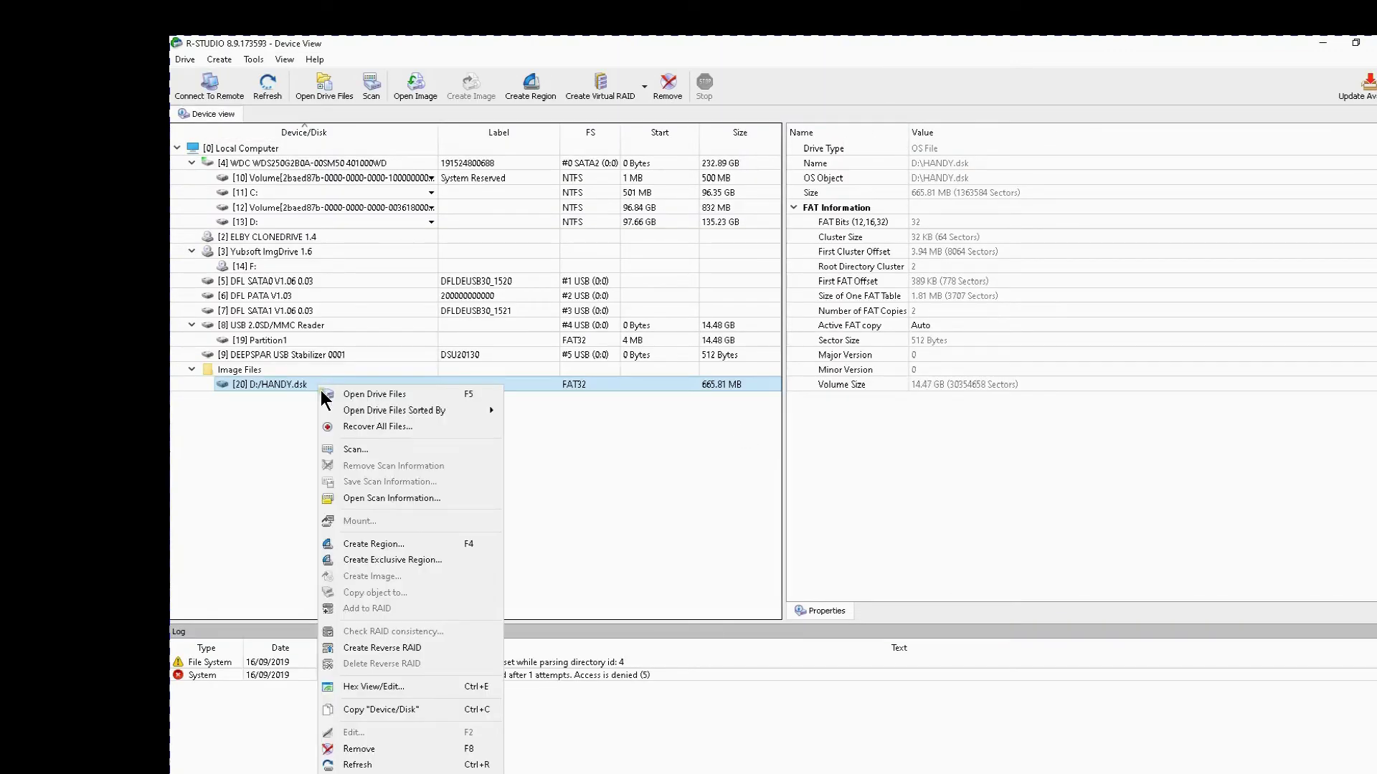
click(346, 446)
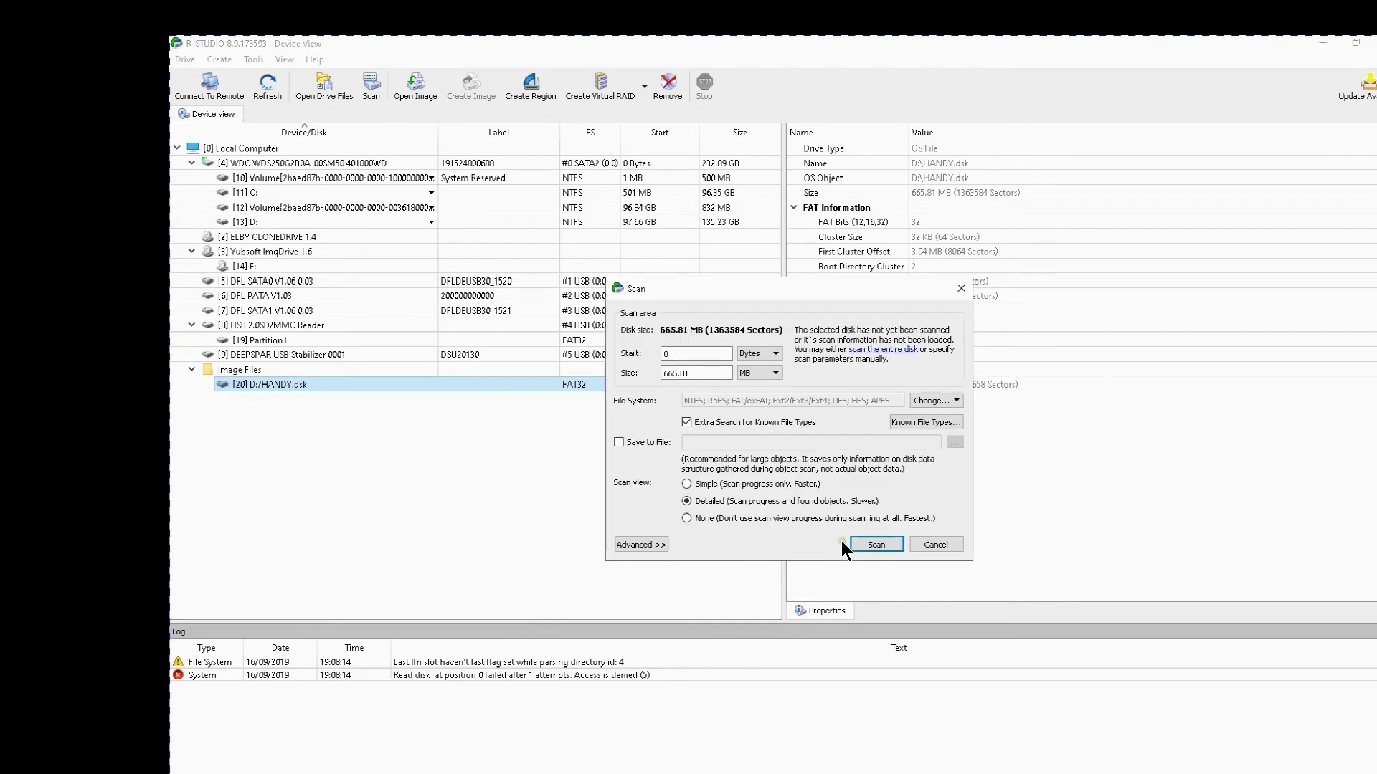
click(875, 545)
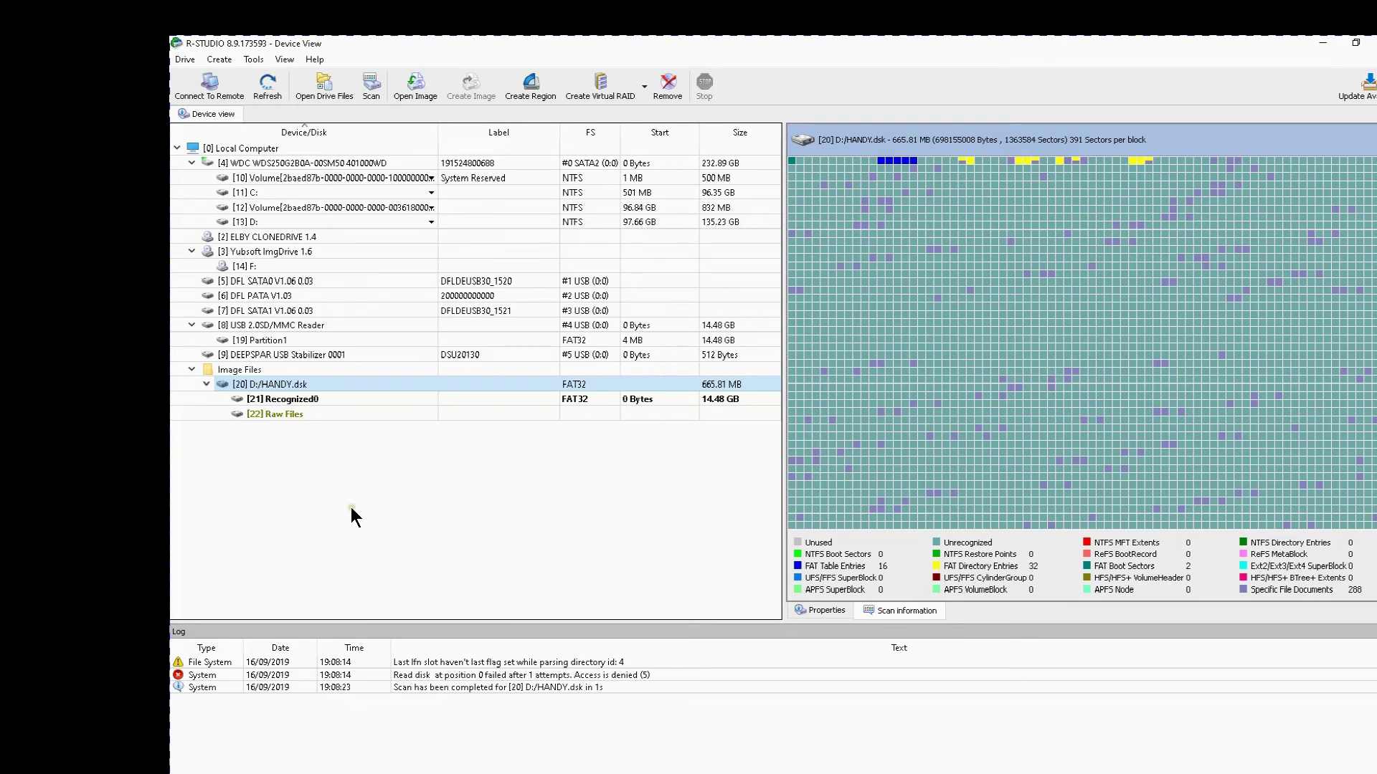
Browse Raw Files > Graphics, Picture > JPEG Digital Camera and preview NIKON D5300_20190816_042600.jpg.
double_click(350, 416)
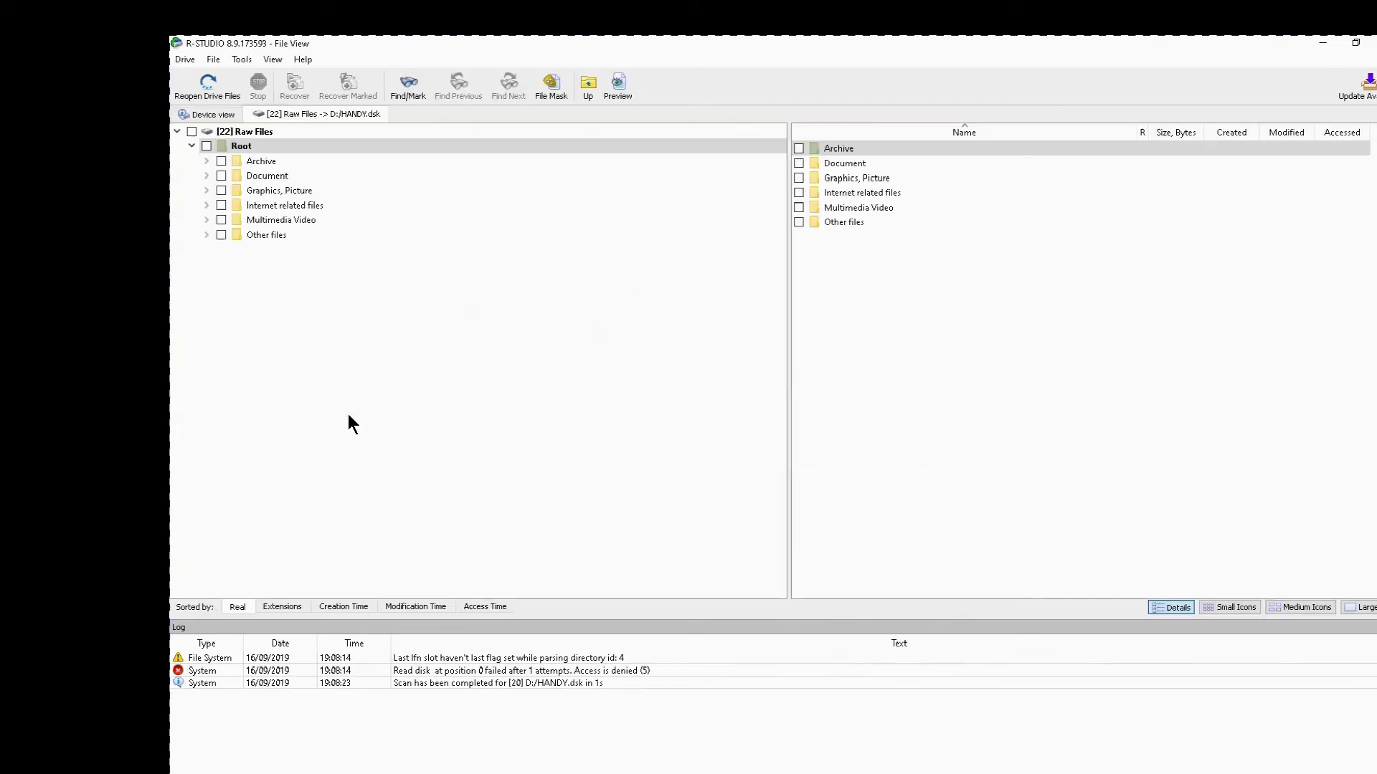
double_click(872, 175)
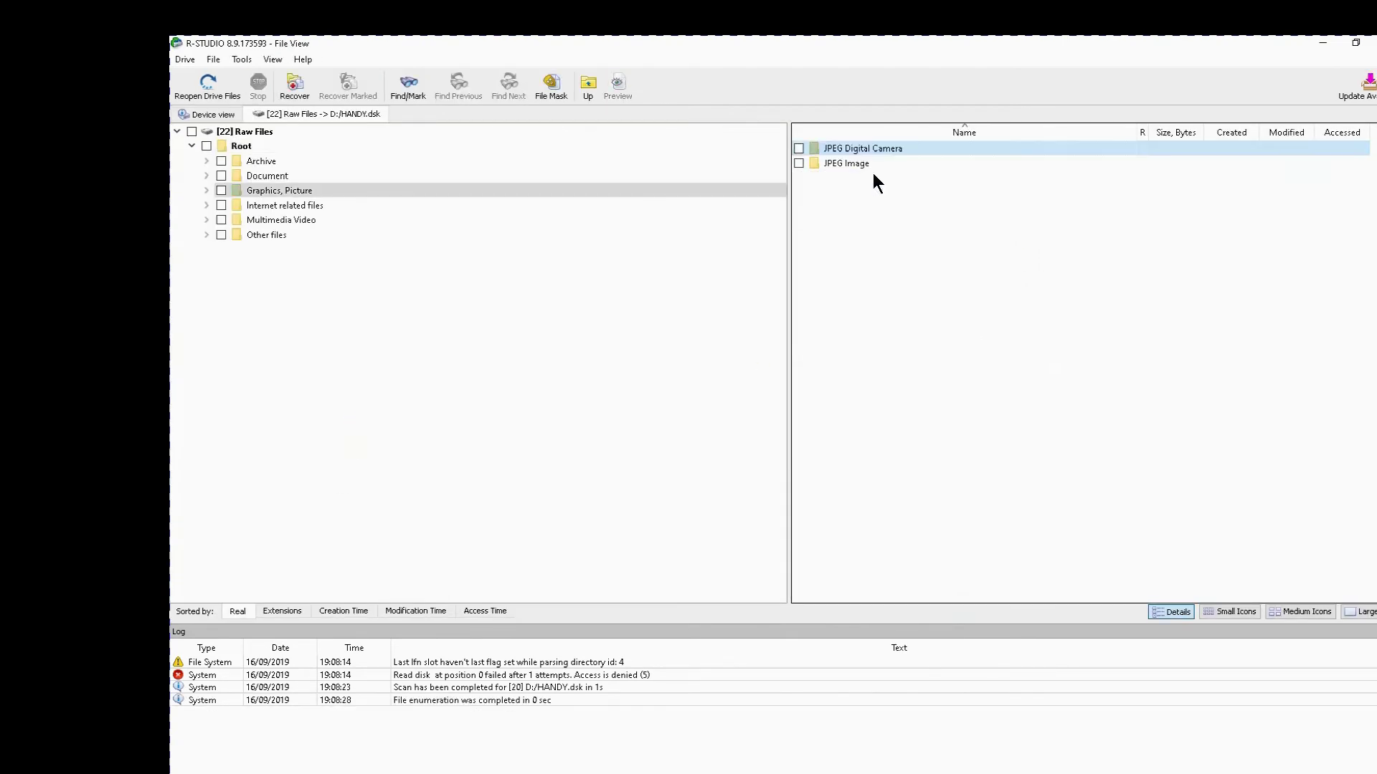
double_click(864, 146)
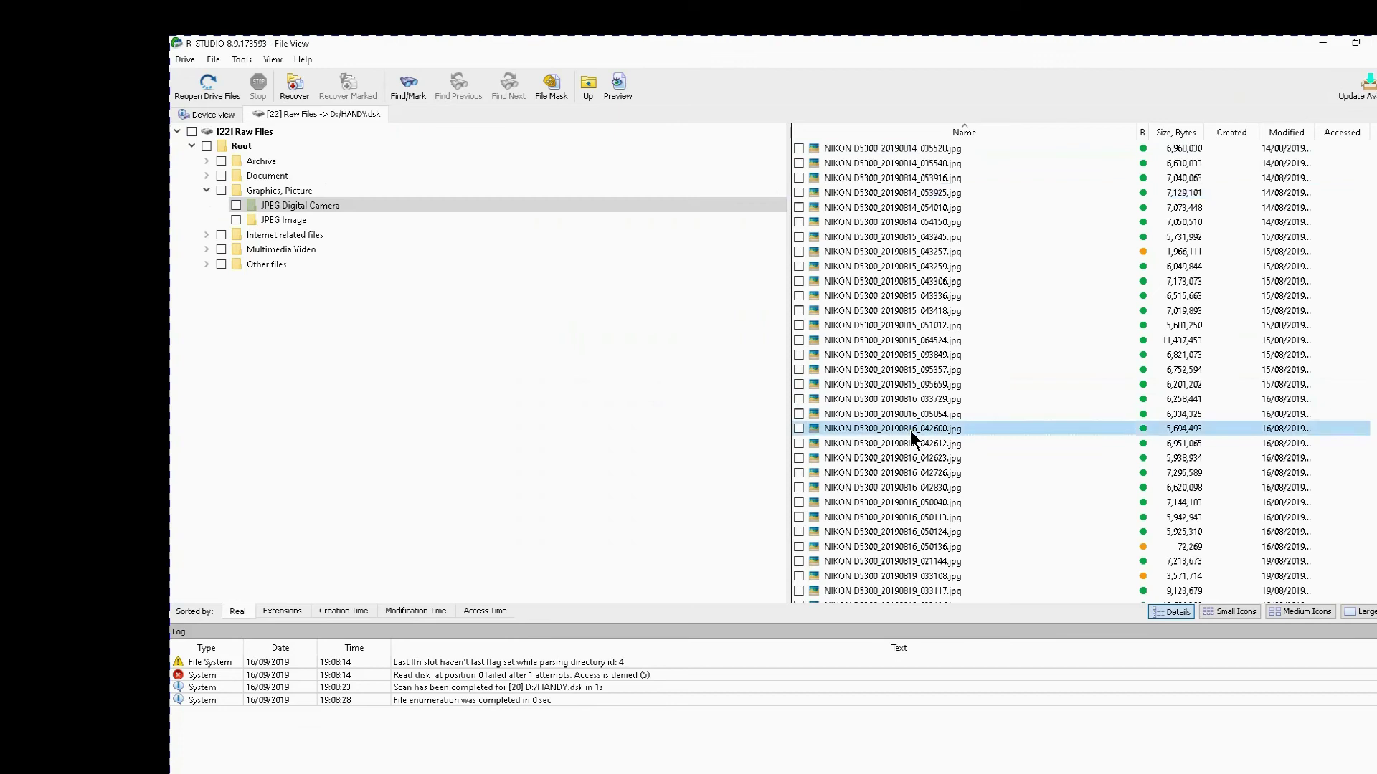
double_click(909, 431)
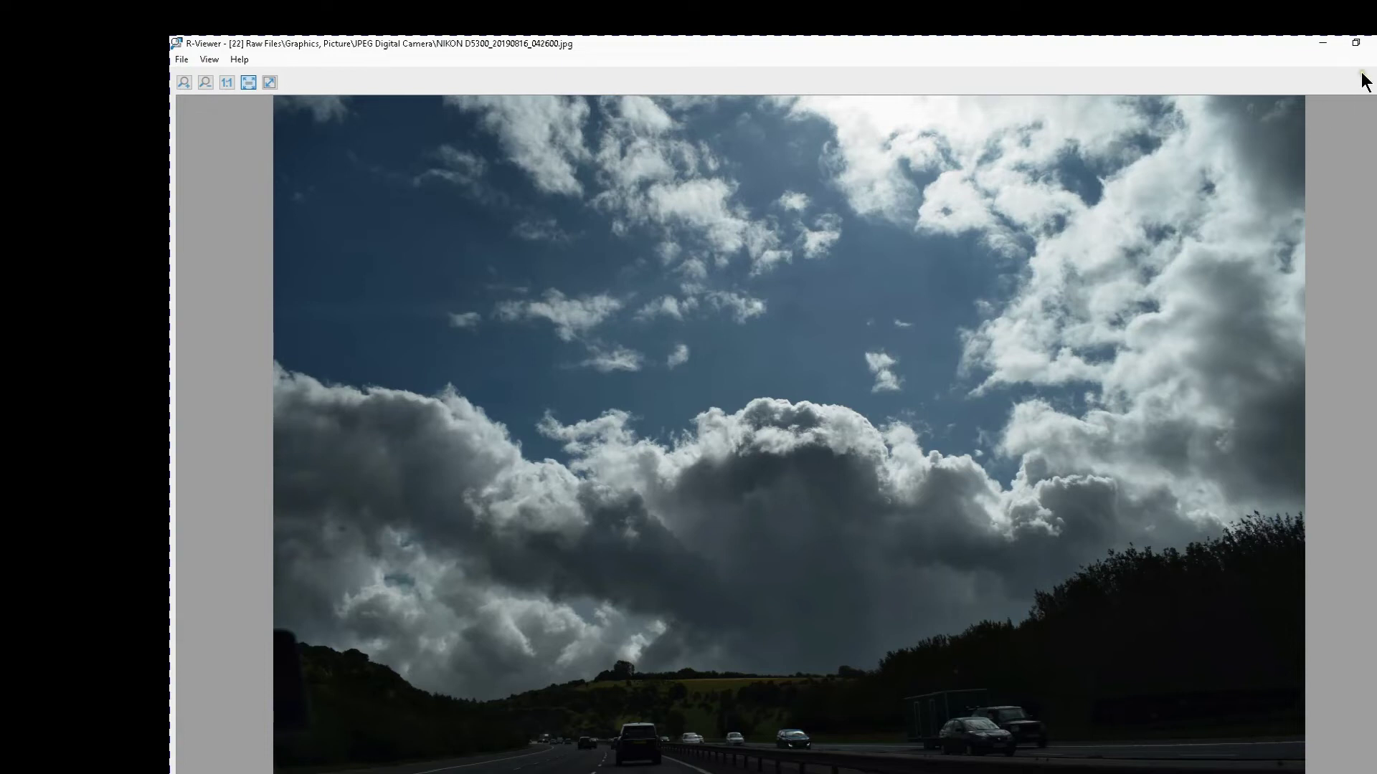
click(1374, 43)
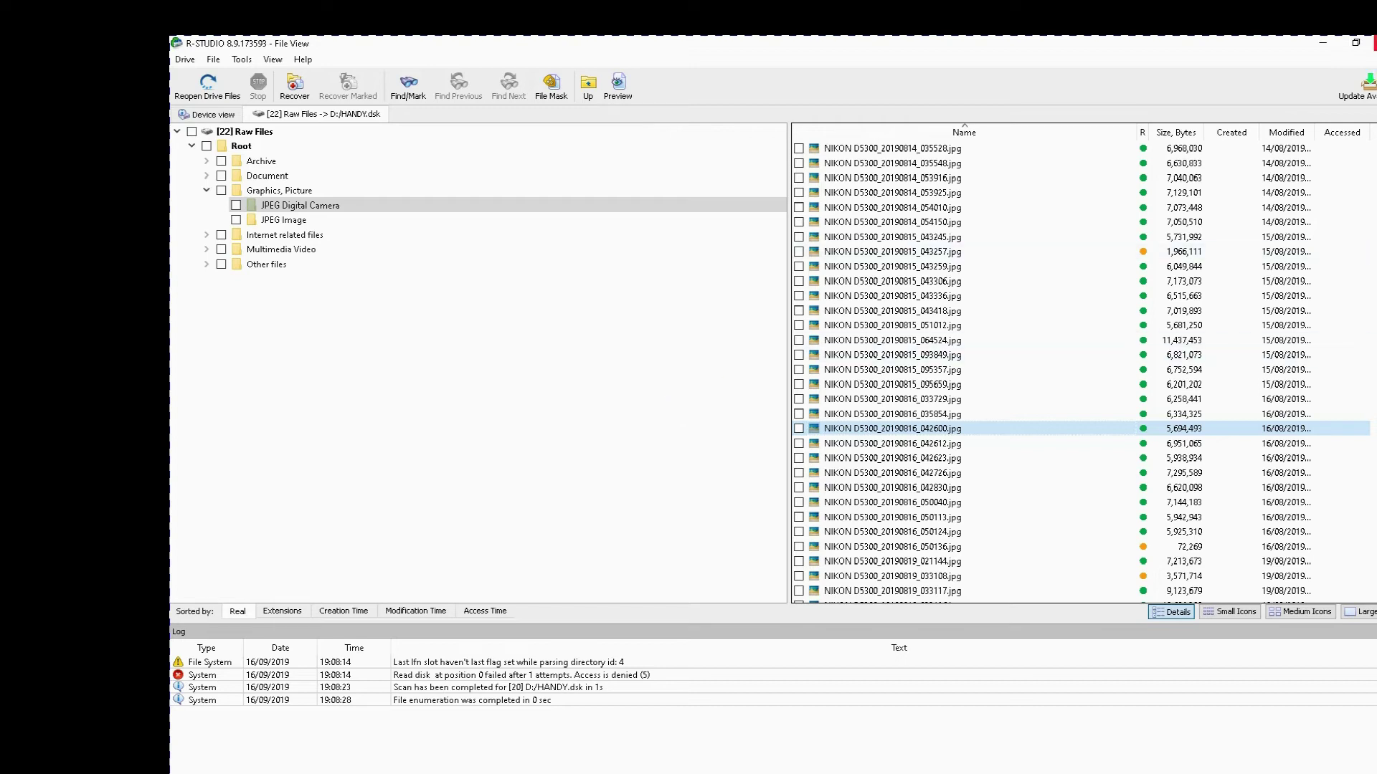
Minimize R-Studio to reveal the desktop and USB Control Panel.
click(1322, 44)
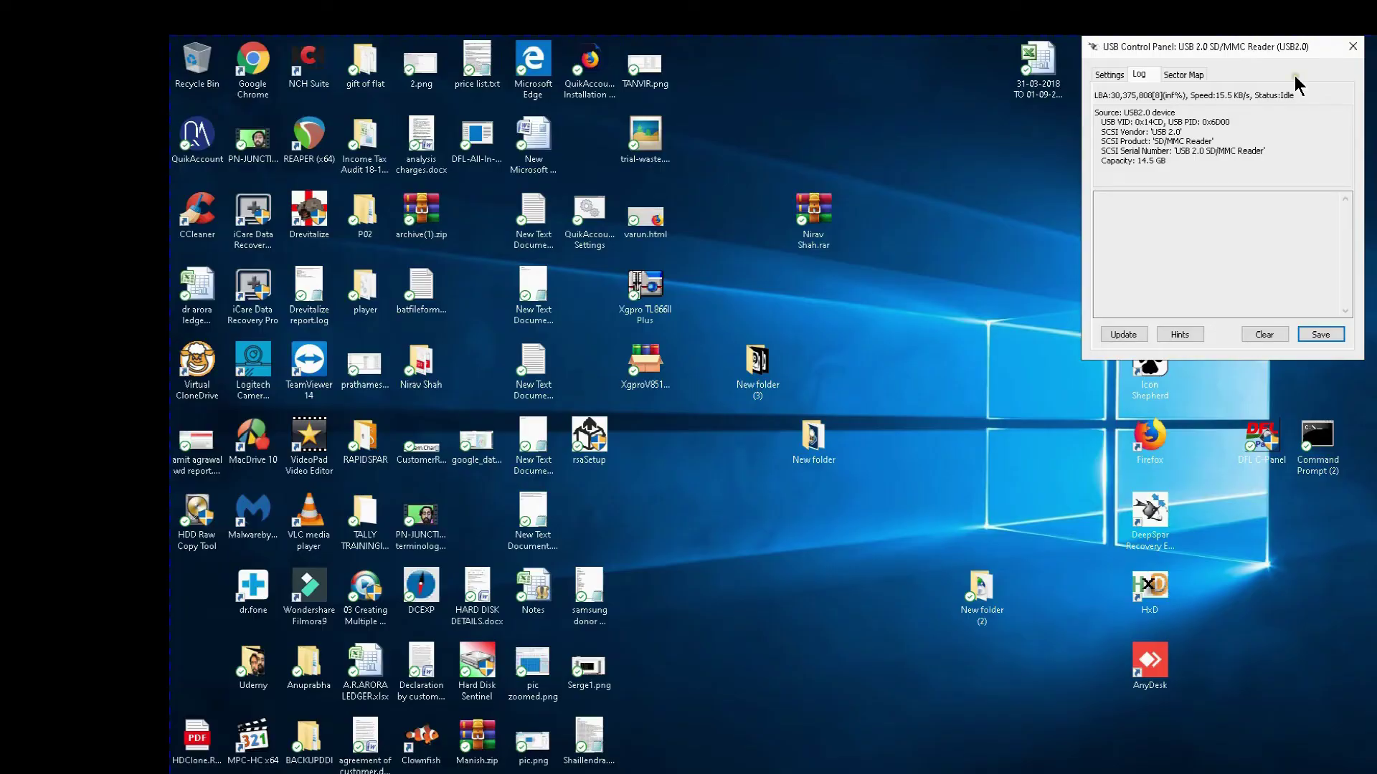